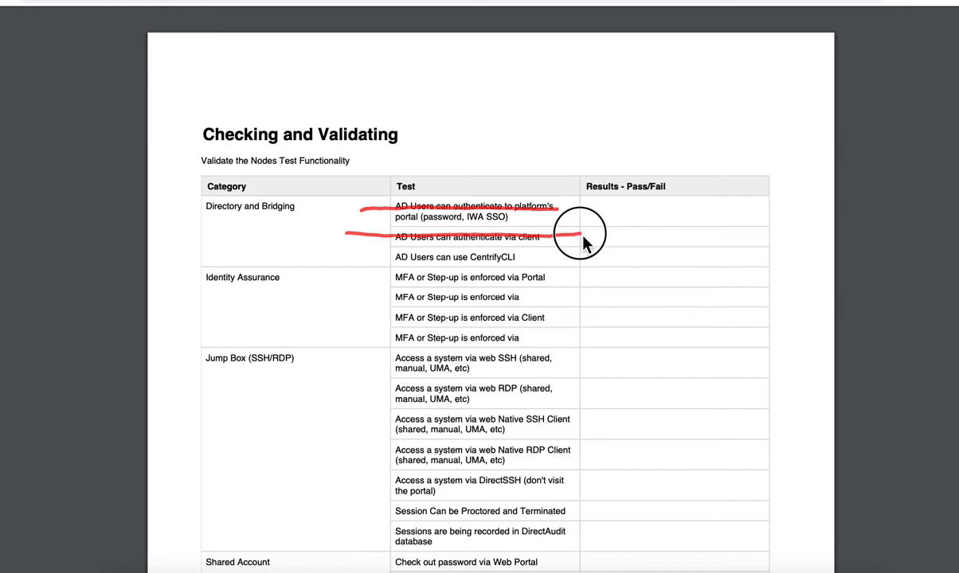
# Strike through the CentrifyCLI and MFA test rows in red and point an arrow at Jump Box
pyautogui.moveTo(336, 258); pyautogui.dragTo(598, 258)
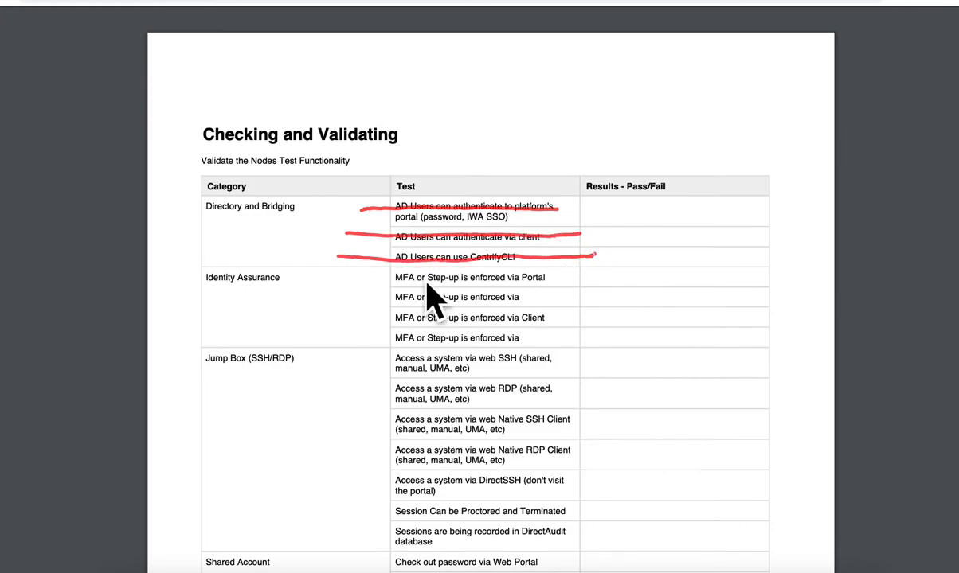
pyautogui.moveTo(331, 277); pyautogui.dragTo(590, 281)
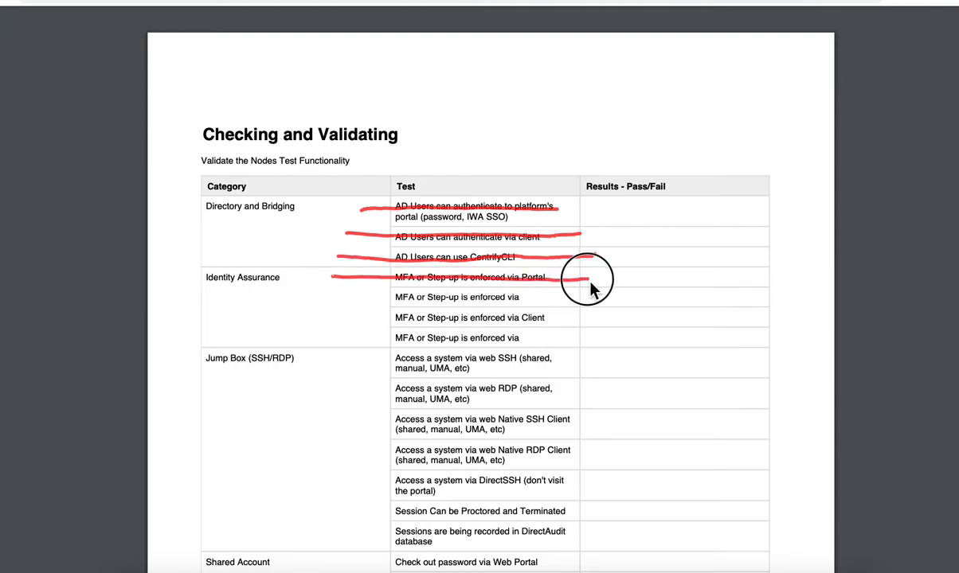
pyautogui.moveTo(359, 296)
pyautogui.mouseDown()
pyautogui.moveTo(581, 303)
pyautogui.moveTo(596, 312)
pyautogui.mouseUp()
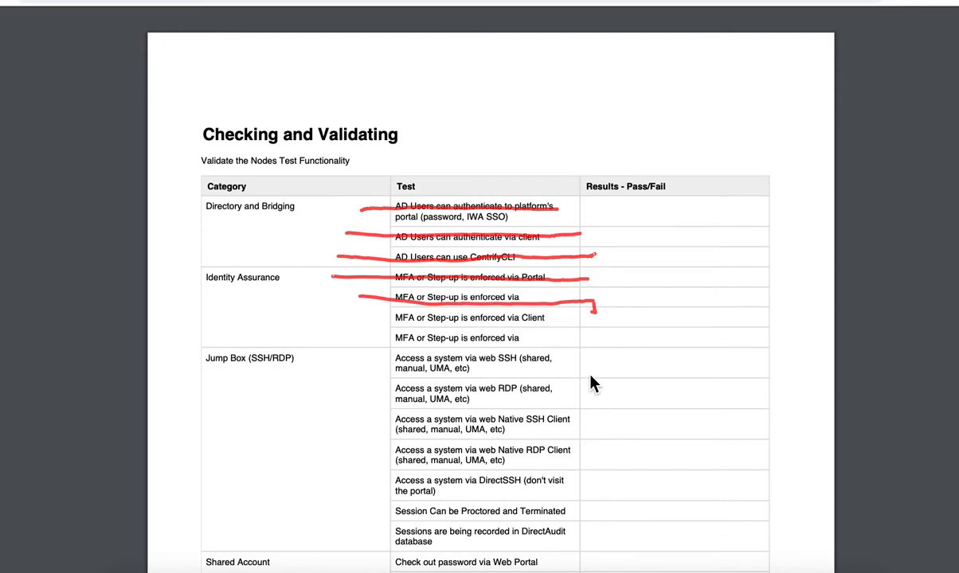
pyautogui.moveTo(278, 303); pyautogui.dragTo(280, 363)
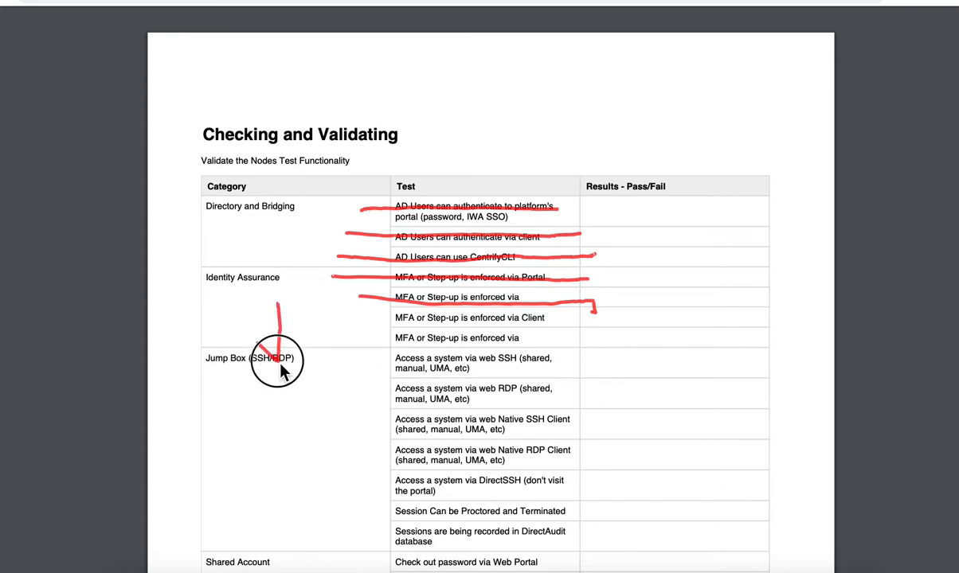
pyautogui.moveTo(385, 344); pyautogui.dragTo(546, 346)
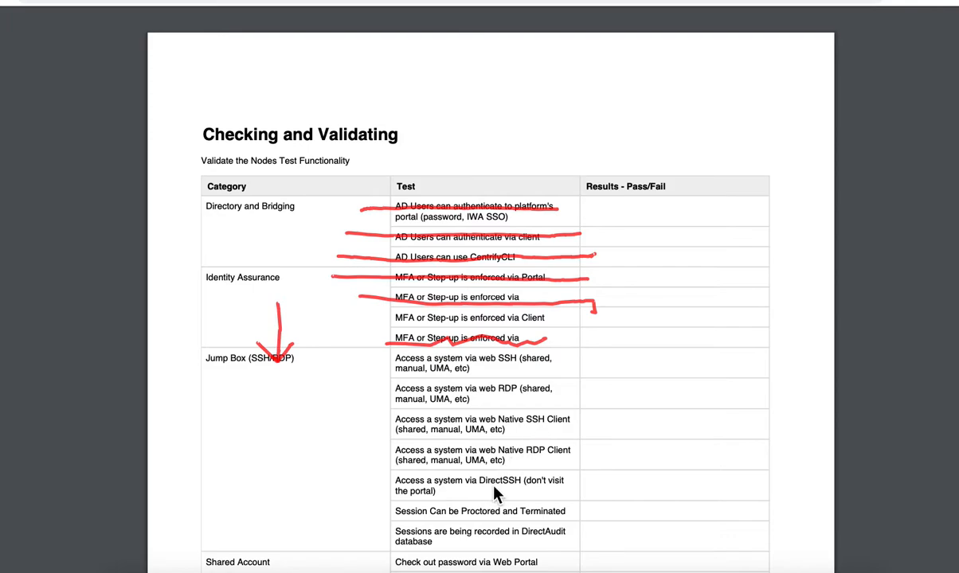
# Mark the DirectSSH and DirectAudit rows, then clear all annotations with Escape
pyautogui.moveTo(537, 481); pyautogui.dragTo(588, 462)
pyautogui.moveTo(535, 532); pyautogui.dragTo(581, 513)
pyautogui.press('Escape')
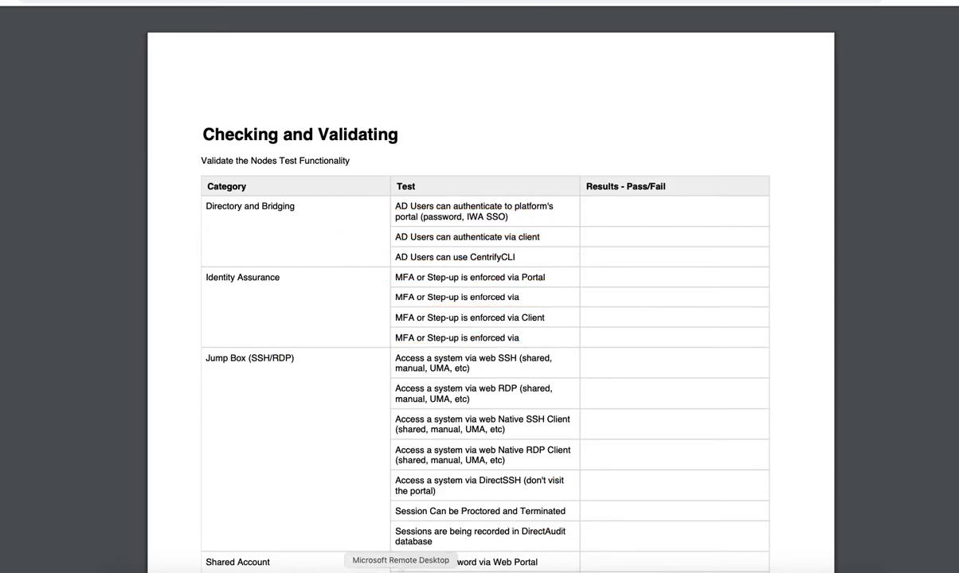
# On the shared member machine, launch a native SSH login to engcen6 as oracle via the Remote Access Kit
pyautogui.click(400, 570)
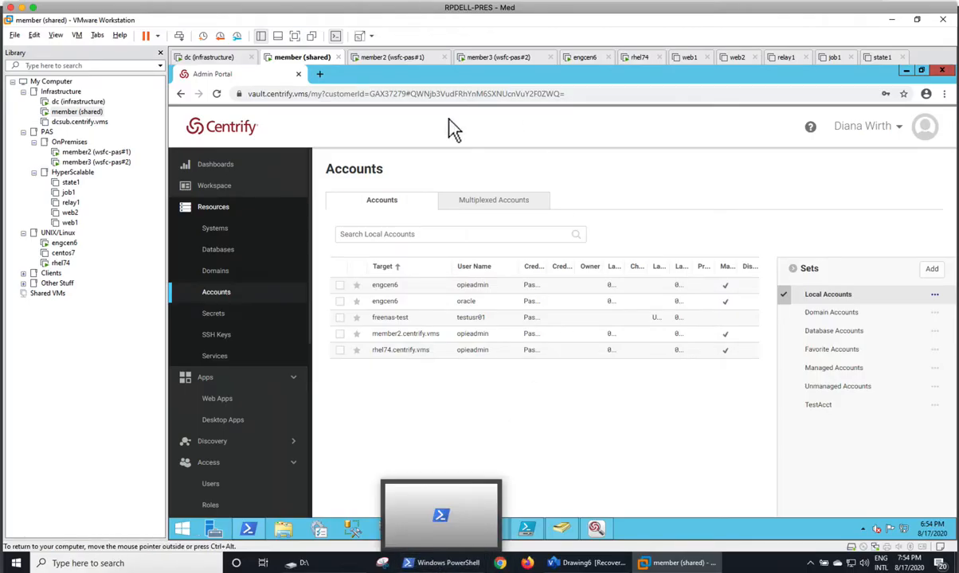
pyautogui.click(387, 59)
pyautogui.click(311, 58)
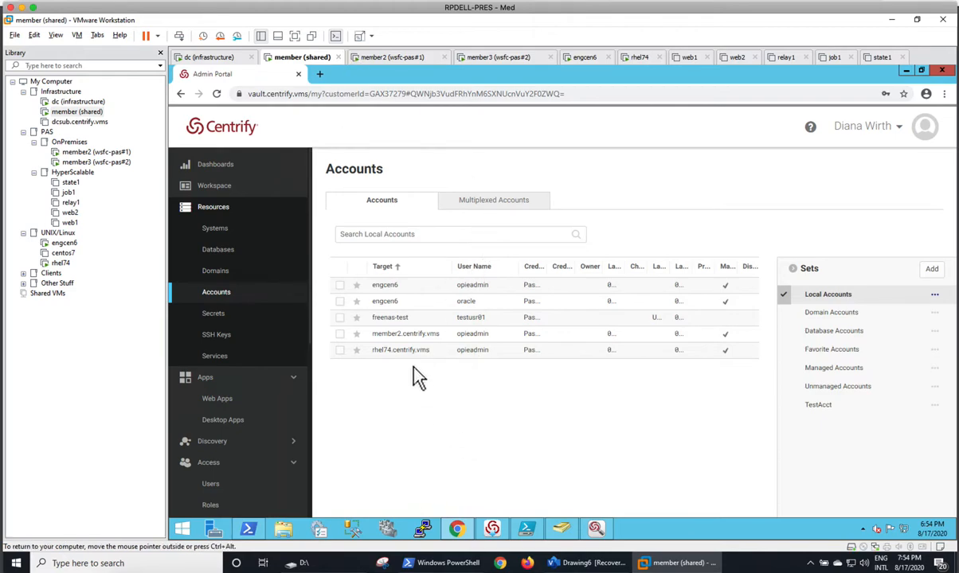
pyautogui.rightClick(401, 305)
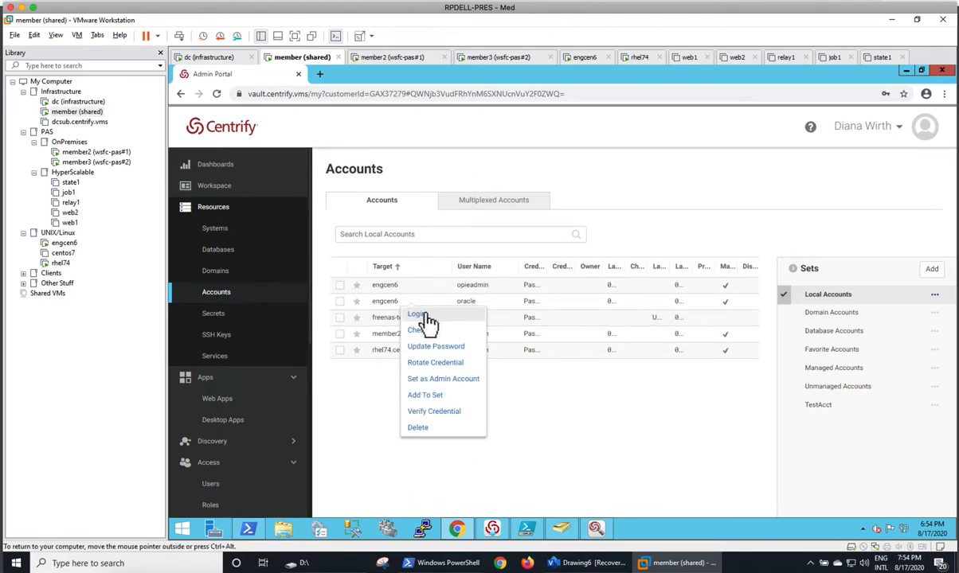
pyautogui.click(427, 315)
pyautogui.click(578, 190)
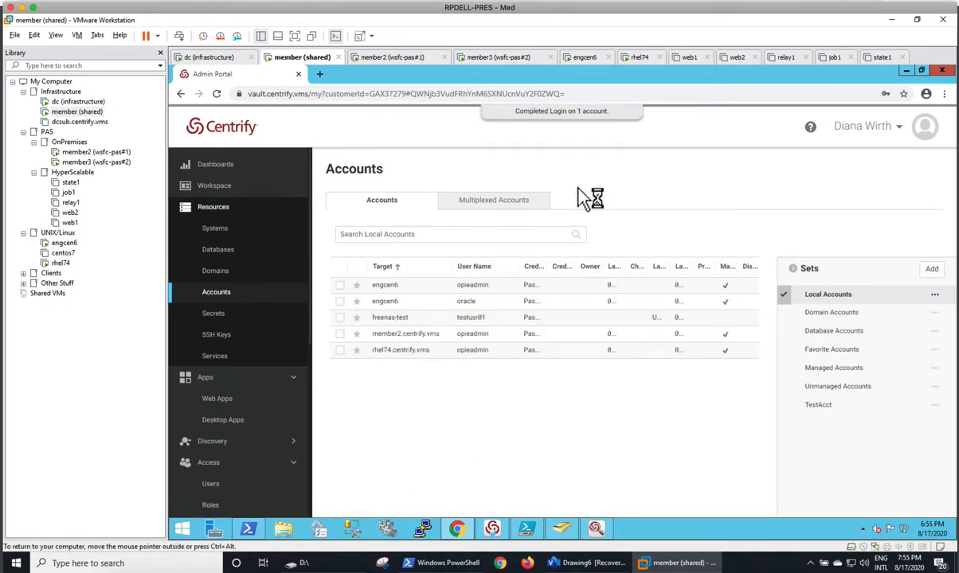
pyautogui.moveTo(339, 87); pyautogui.dragTo(451, 156)
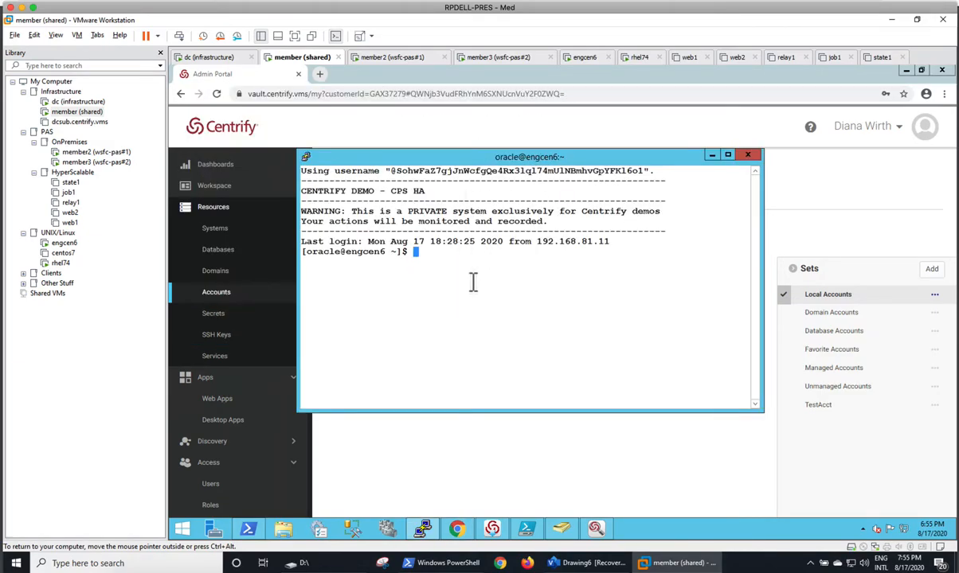
# Run ls and adinfo on engcen6 to confirm its domain join, then move to member2
pyautogui.write('ls')
pyautogui.press('Return')
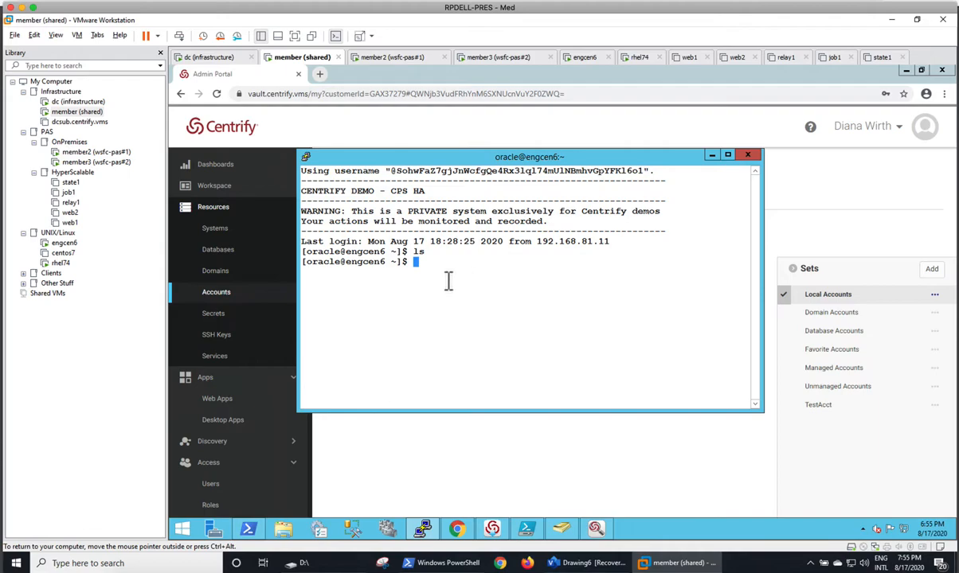
pyautogui.write('adinfo')
pyautogui.press('Return')
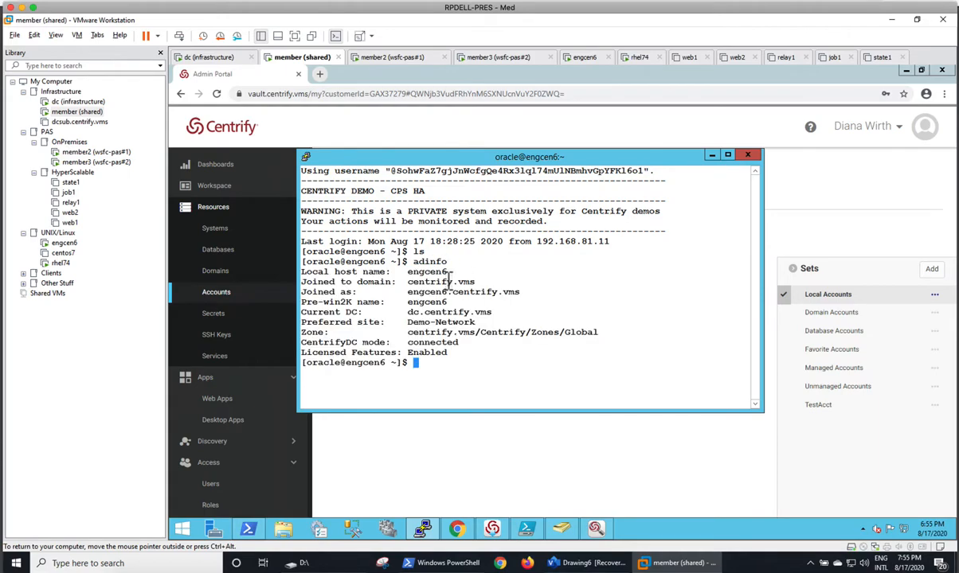
pyautogui.click(390, 59)
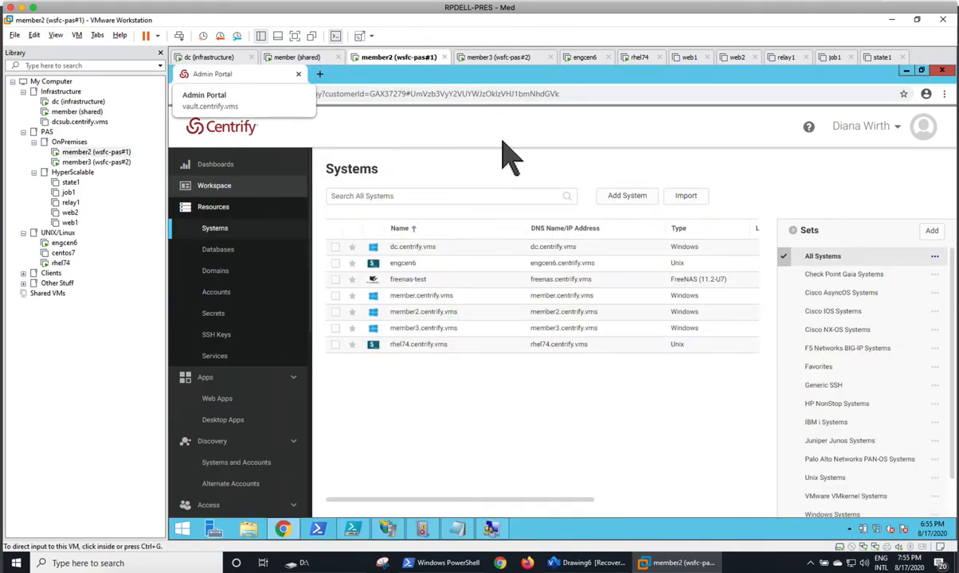
# From member2, open engcen6's details and start a browser login as oracle, then go back to the shared member
pyautogui.rightClick(440, 271)
pyautogui.click(404, 263)
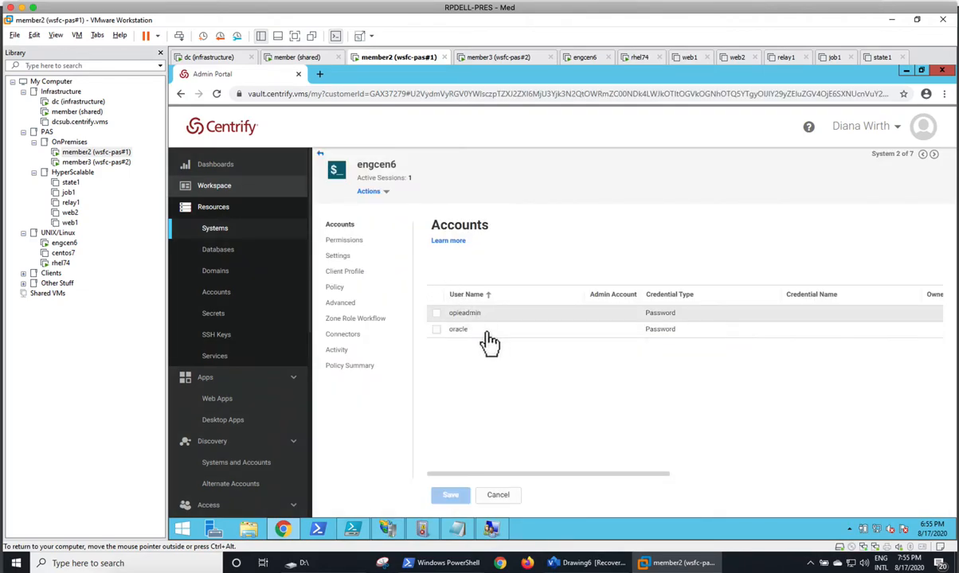
pyautogui.click(519, 346)
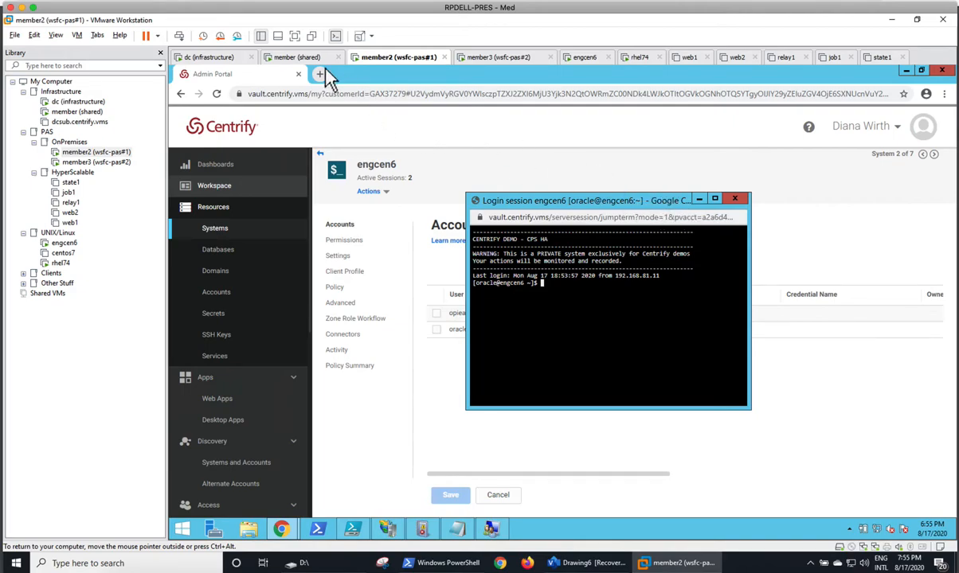
pyautogui.click(298, 57)
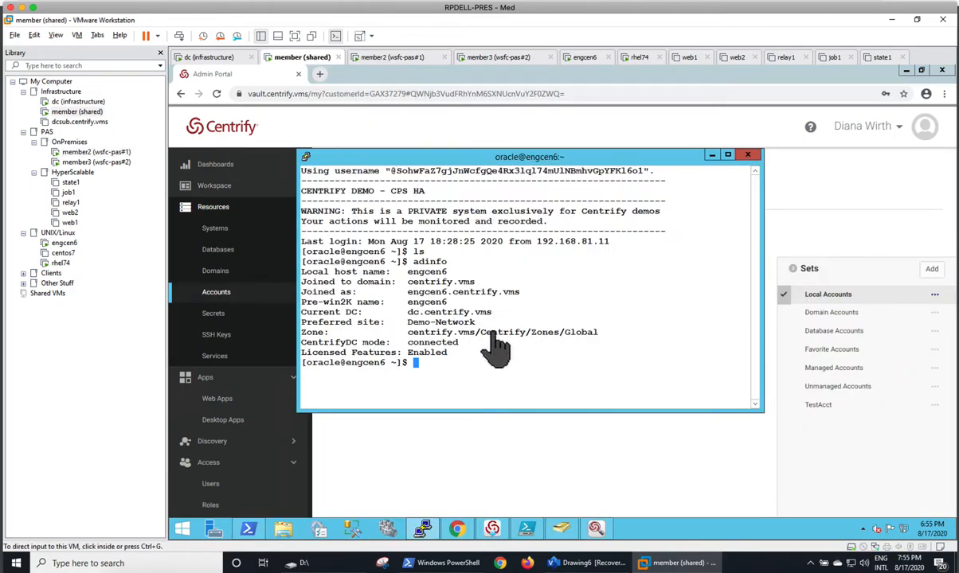
# Reload Systems and open a native RDP login to member3 with the admin account, accepting the certificate
pyautogui.click(711, 154)
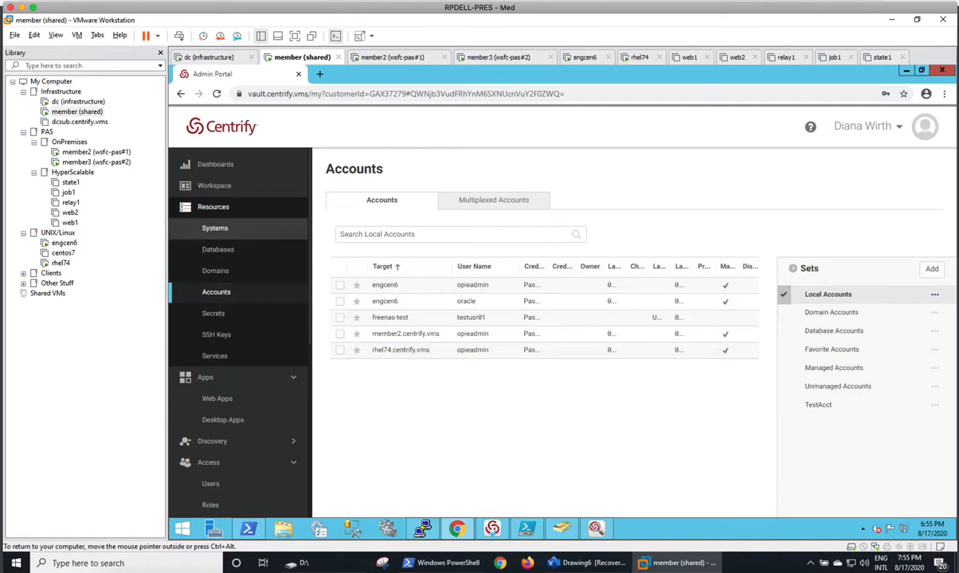
pyautogui.click(232, 230)
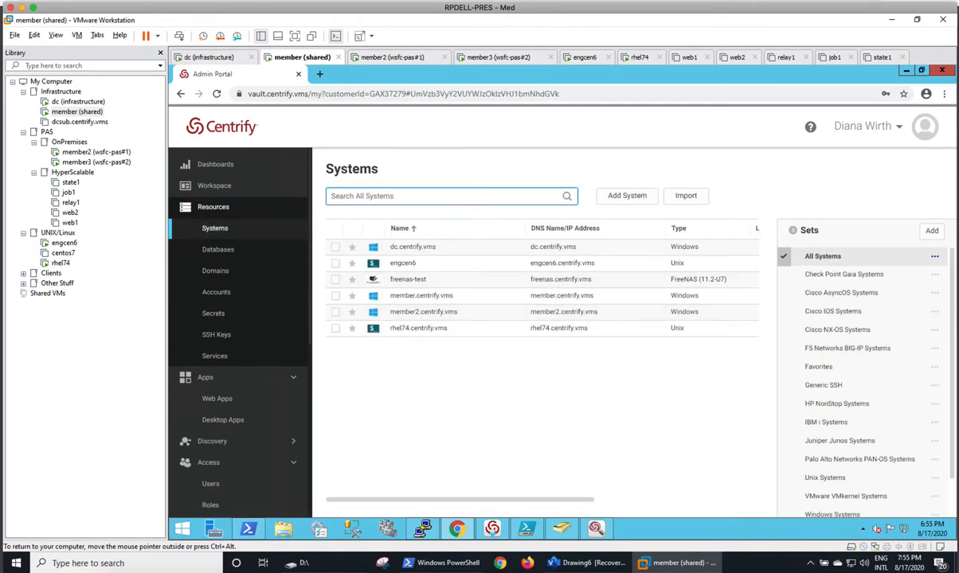
pyautogui.click(215, 93)
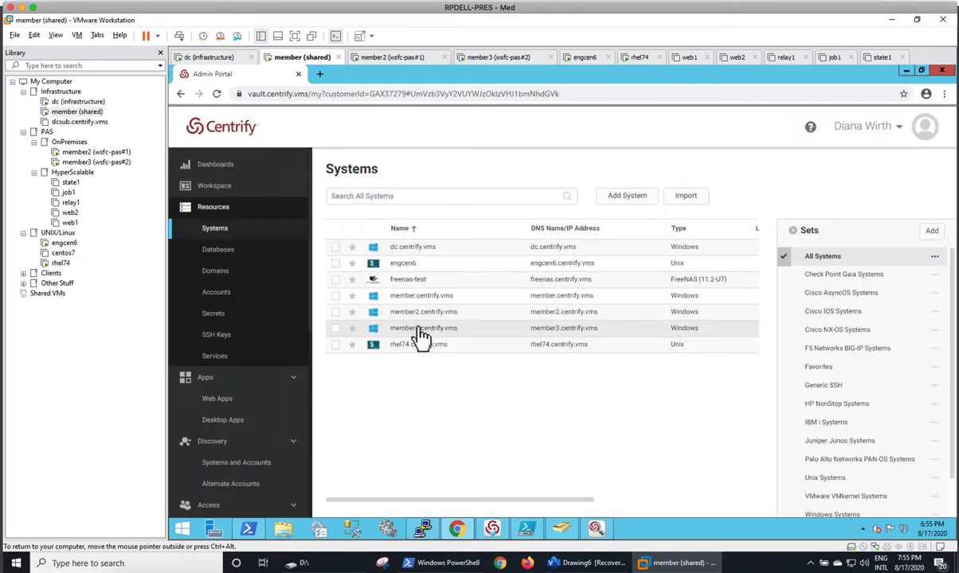
pyautogui.rightClick(417, 333)
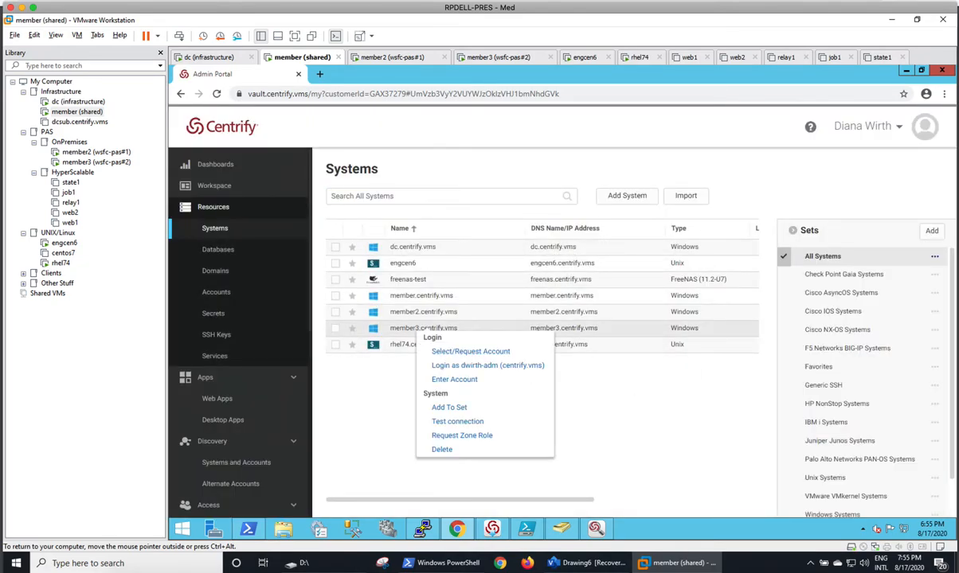
pyautogui.click(482, 365)
pyautogui.click(576, 189)
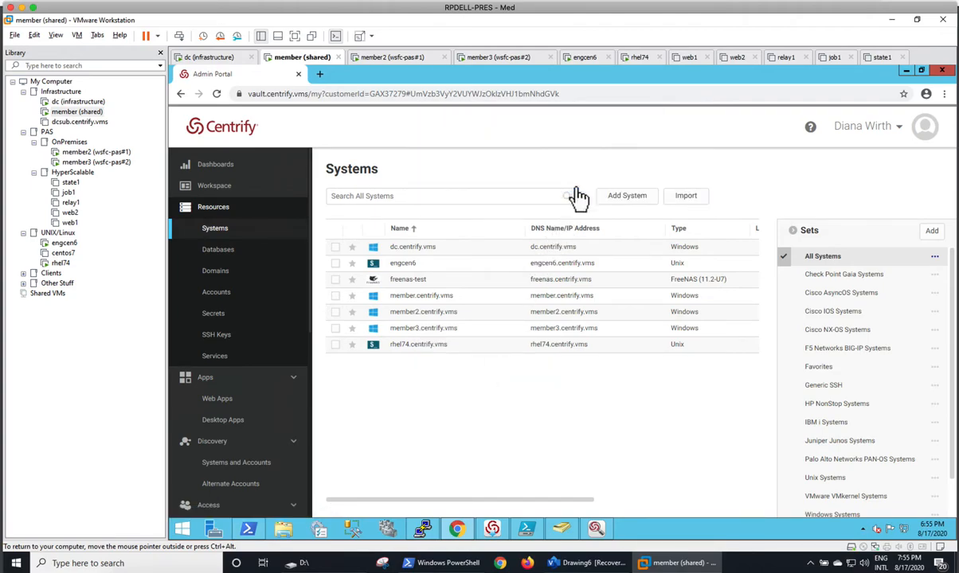
pyautogui.click(598, 407)
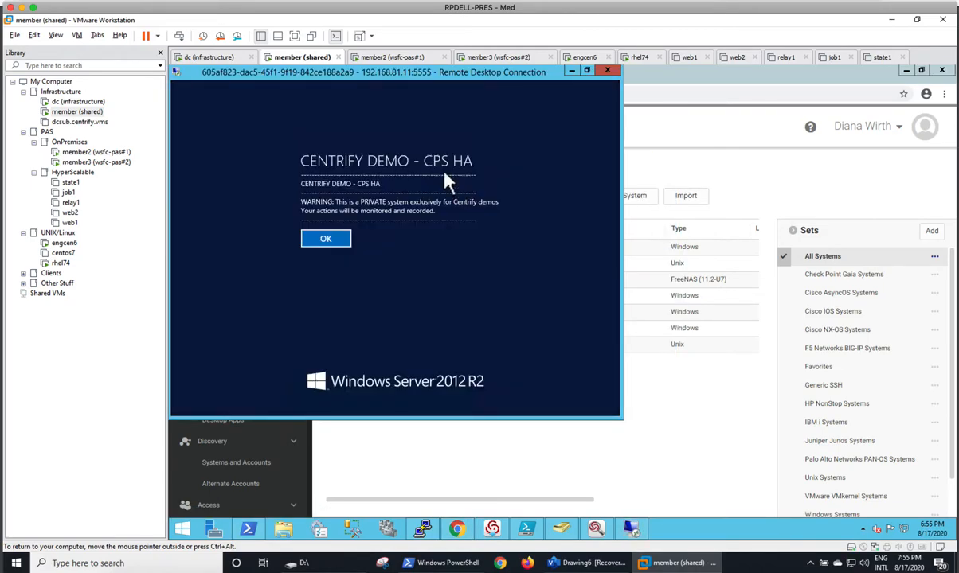
pyautogui.click(312, 238)
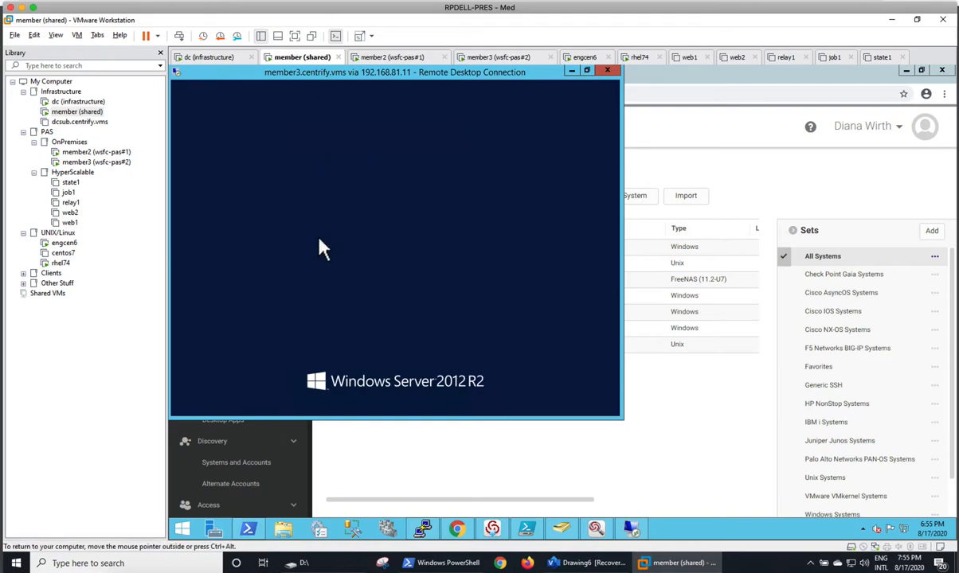
pyautogui.moveTo(353, 75); pyautogui.dragTo(484, 162)
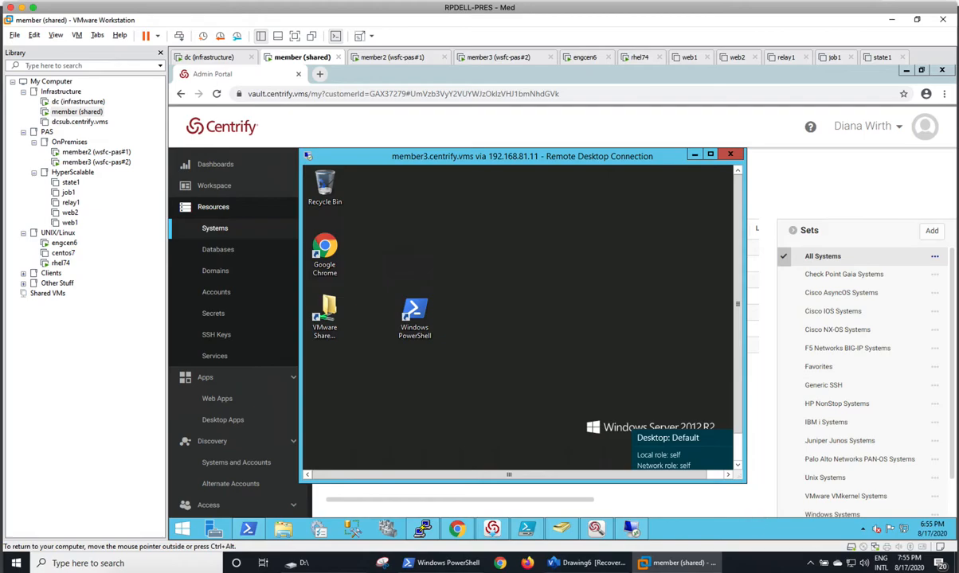
# Sign out of the member3 remote desktop from the Start button's quick menu
pyautogui.moveTo(745, 481); pyautogui.dragTo(765, 511)
pyautogui.moveTo(491, 167); pyautogui.dragTo(430, 102)
pyautogui.moveTo(681, 516); pyautogui.dragTo(775, 479)
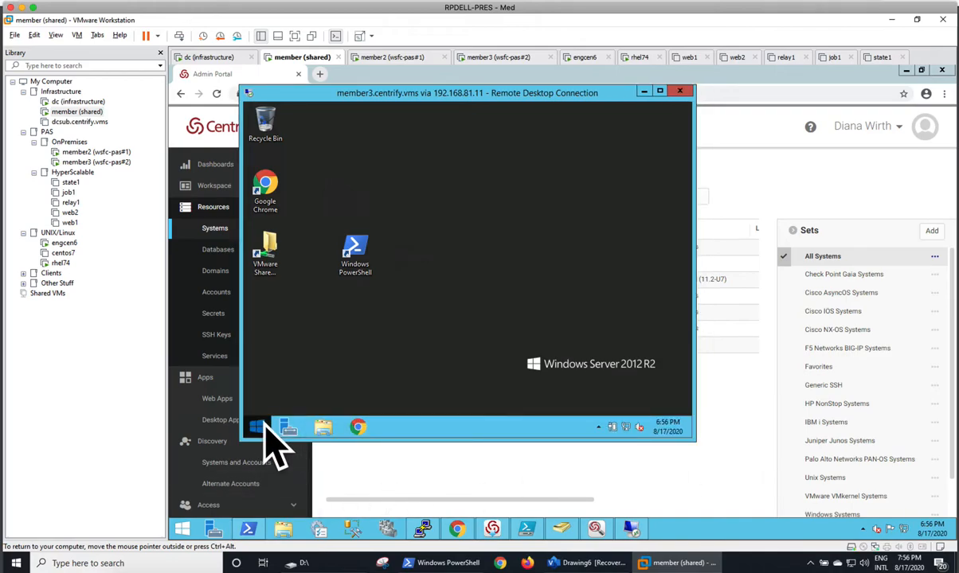
pyautogui.rightClick(262, 429)
pyautogui.moveTo(311, 405)
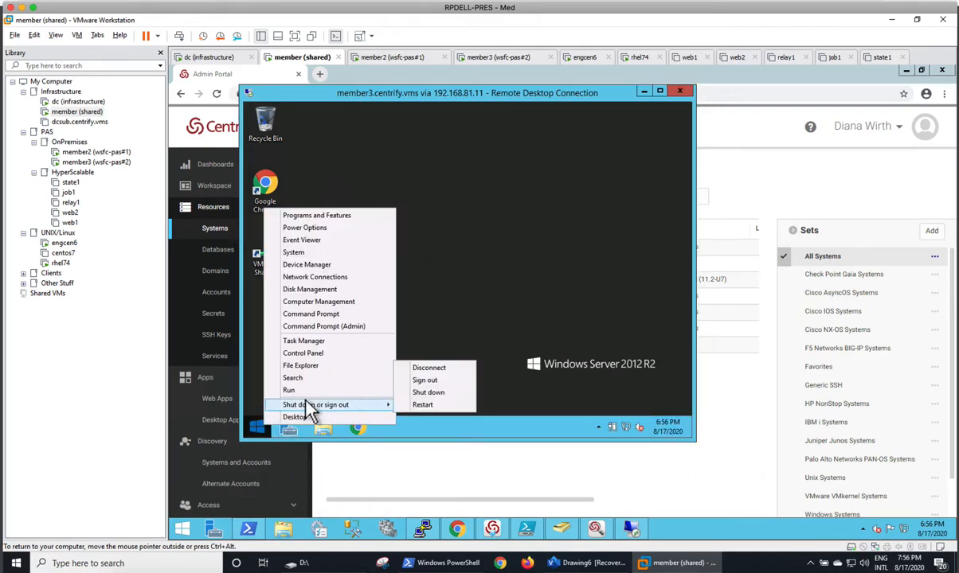
pyautogui.click(435, 381)
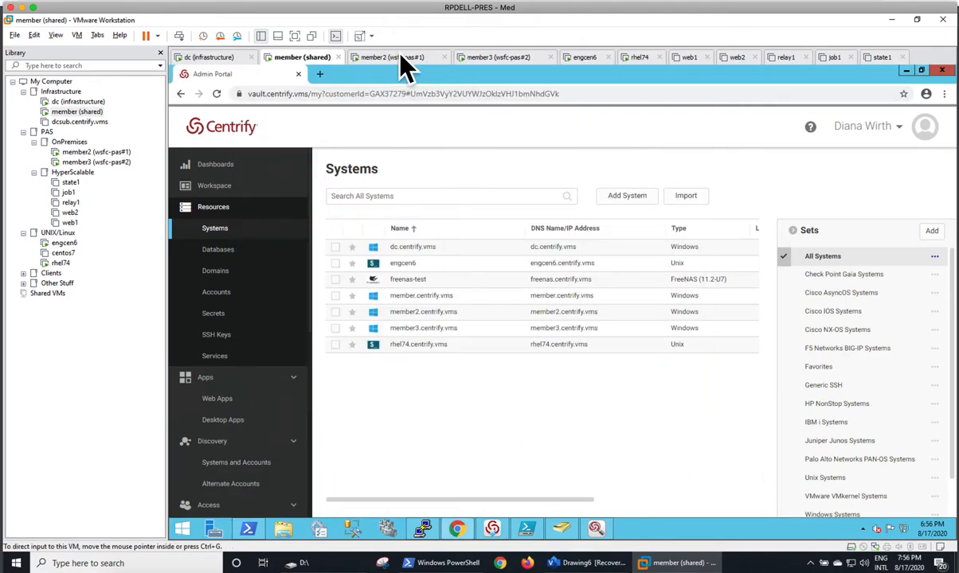
# On member2, close the engcen6 web session and start a web login to member3.centrify.vms
pyautogui.click(400, 57)
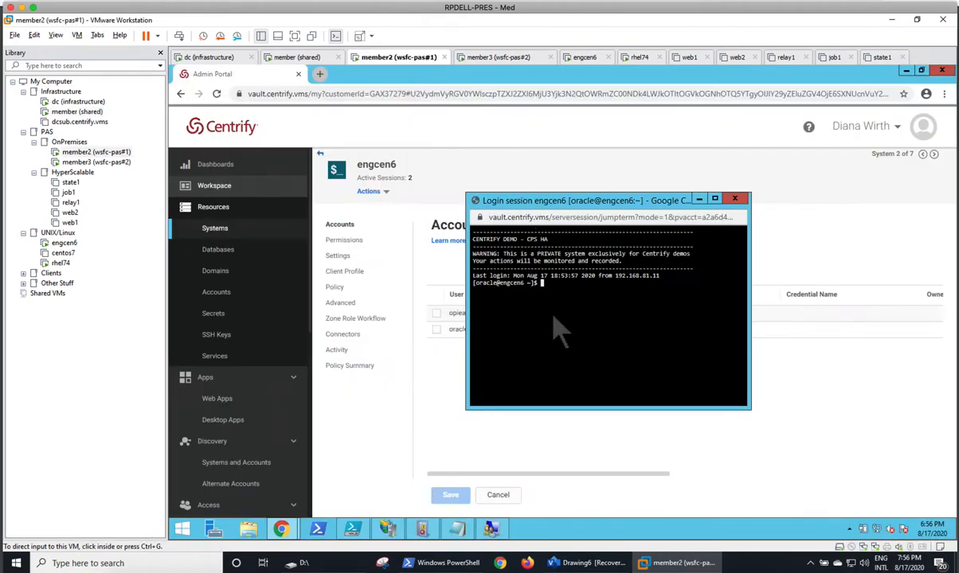
pyautogui.click(734, 201)
pyautogui.click(221, 231)
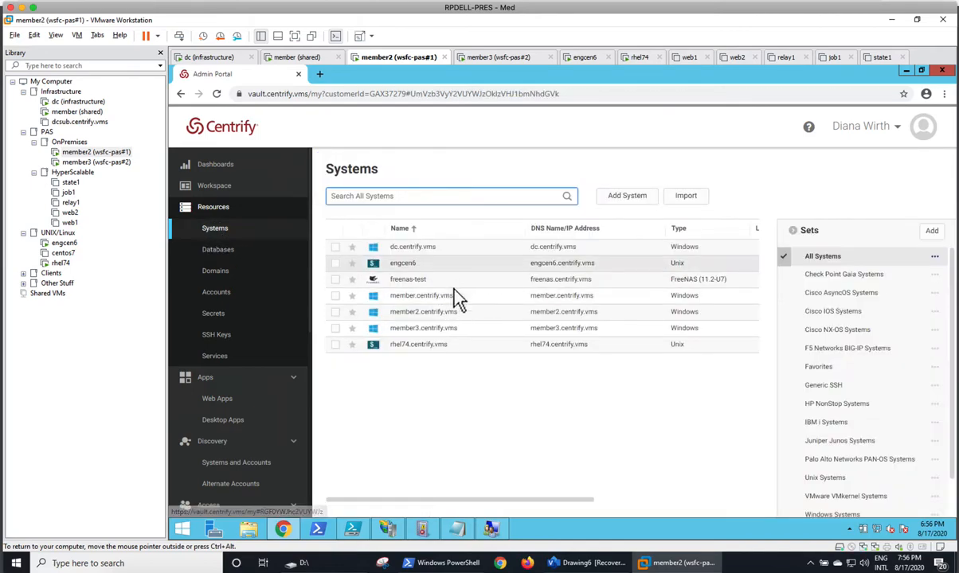
pyautogui.click(446, 328)
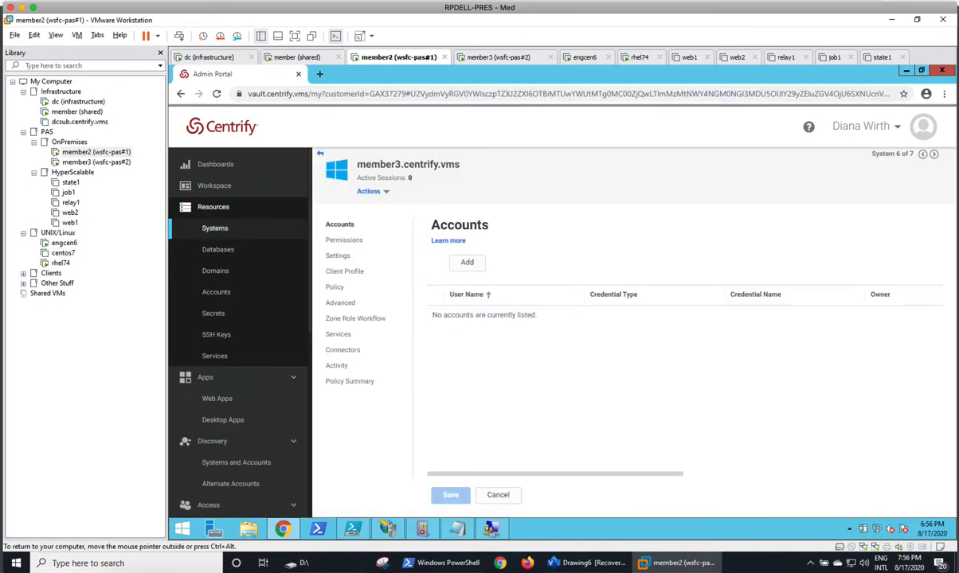
pyautogui.click(368, 191)
pyautogui.click(422, 237)
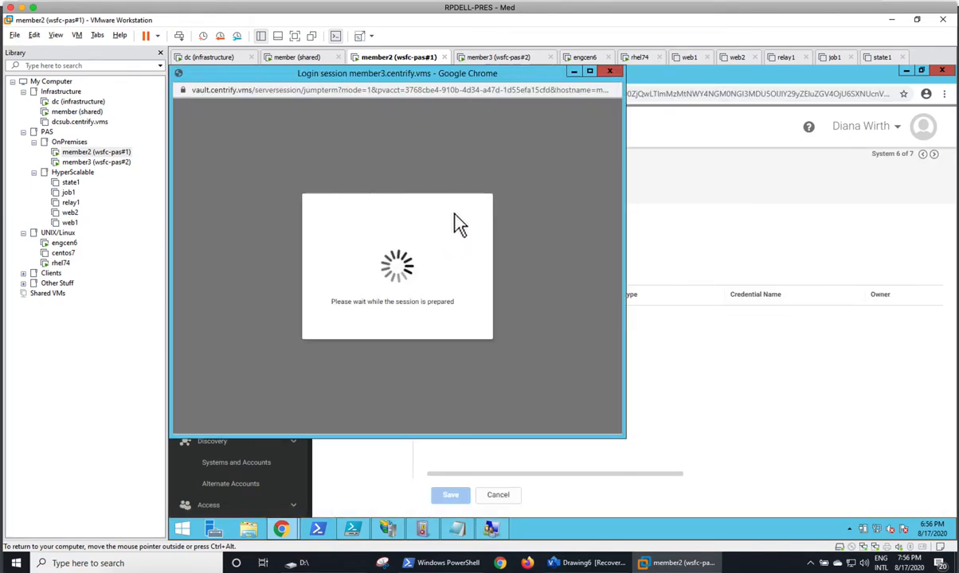
pyautogui.click(341, 258)
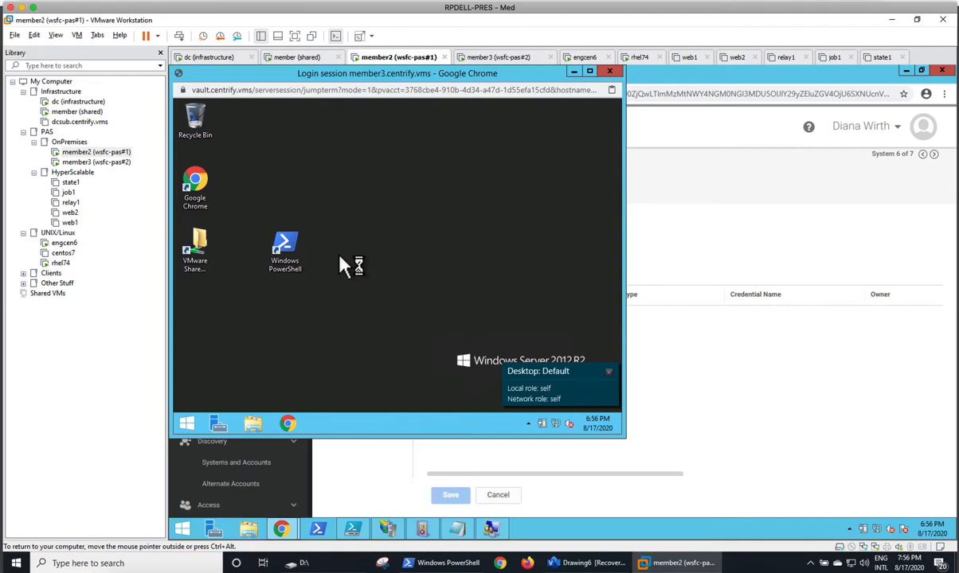
# Sign out of the member3 web RDP session, dismiss the logged-off notice, and bring up the checklist PDF
pyautogui.rightClick(187, 422)
pyautogui.moveTo(241, 401)
pyautogui.click(353, 373)
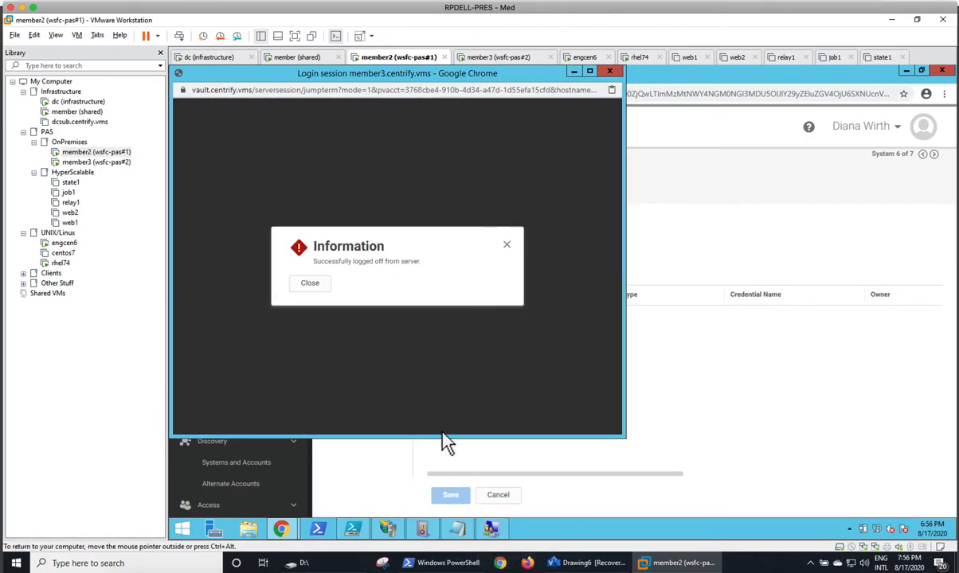
pyautogui.click(310, 284)
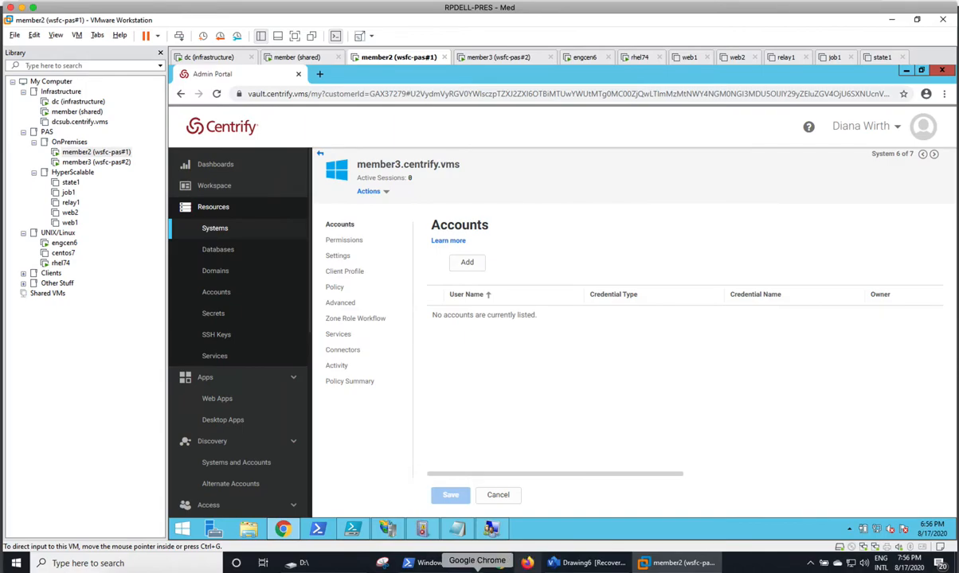
pyautogui.click(477, 571)
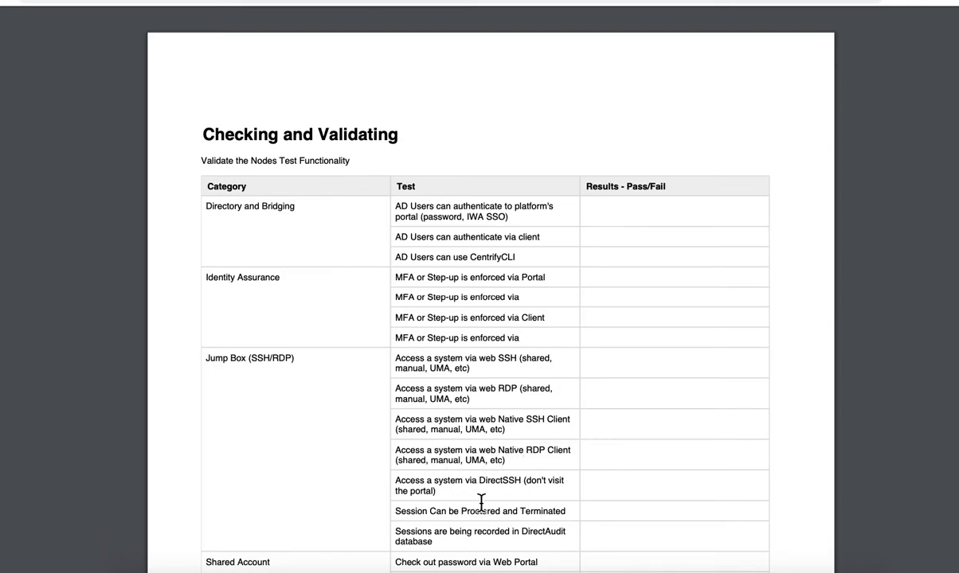
# Review the Jump Box tests in the checklist, then go back to the VMware window
pyautogui.moveTo(496, 36)
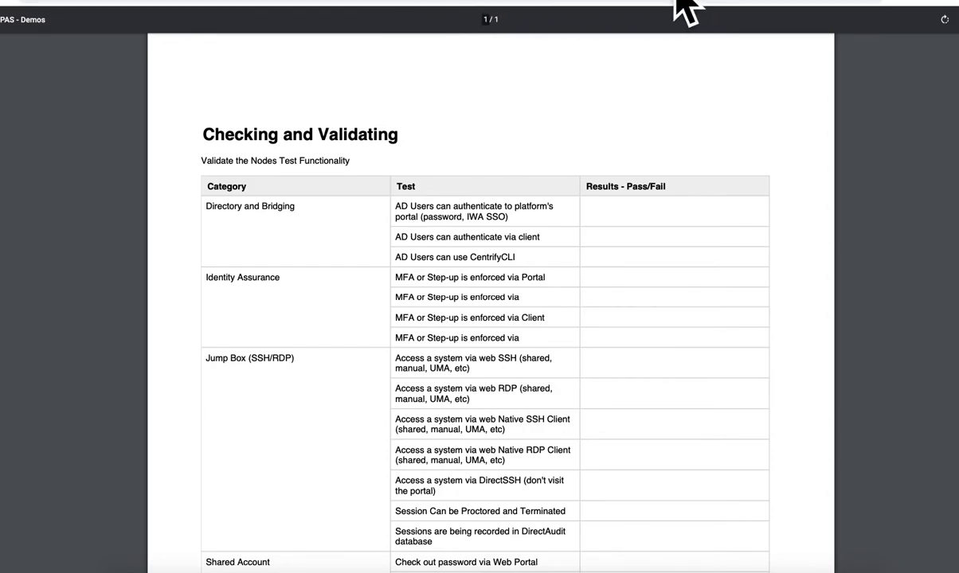
pyautogui.click(414, 537)
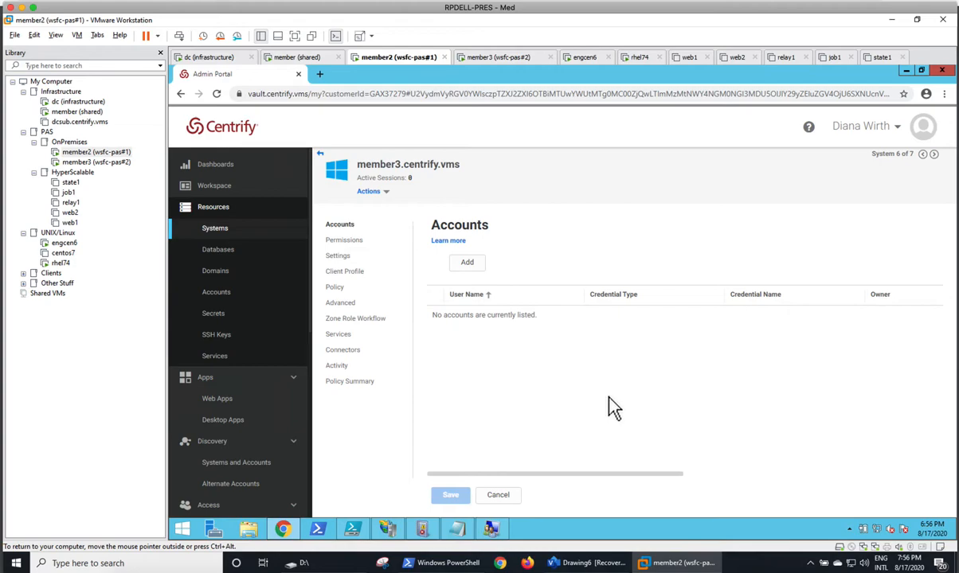
# On the shared member, close the engcen6 PuTTY terminal and confirm ending the session
pyautogui.click(301, 58)
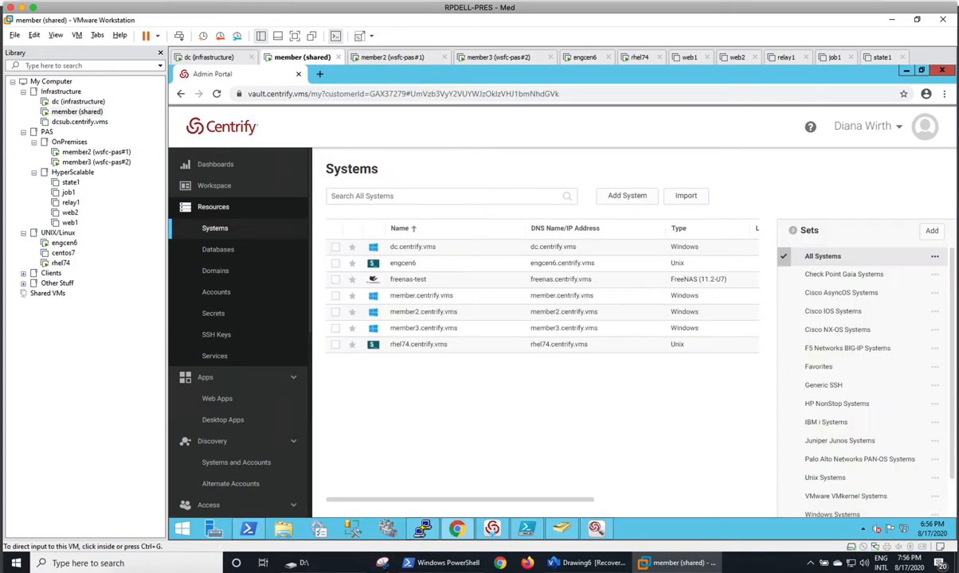
pyautogui.click(423, 528)
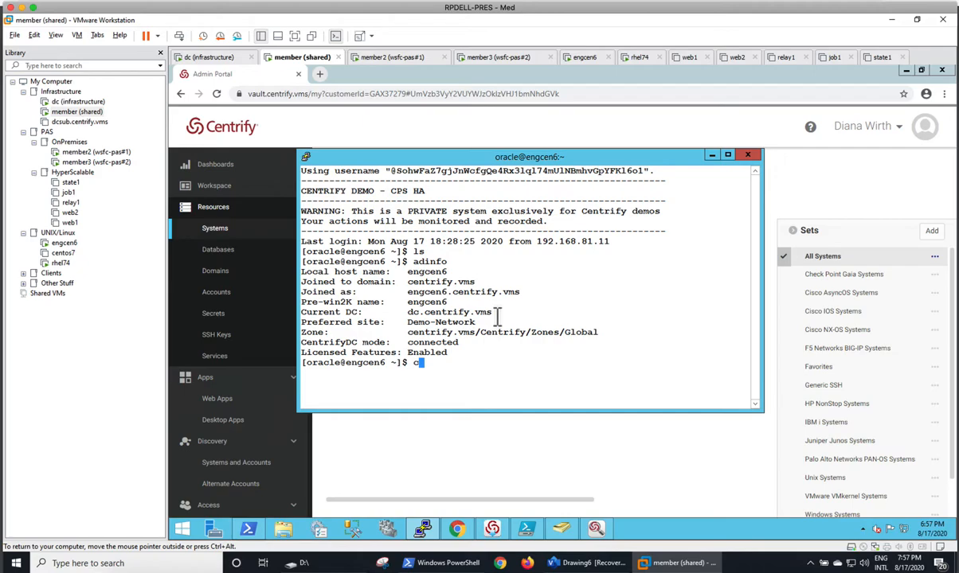
pyautogui.click(747, 155)
pyautogui.click(575, 339)
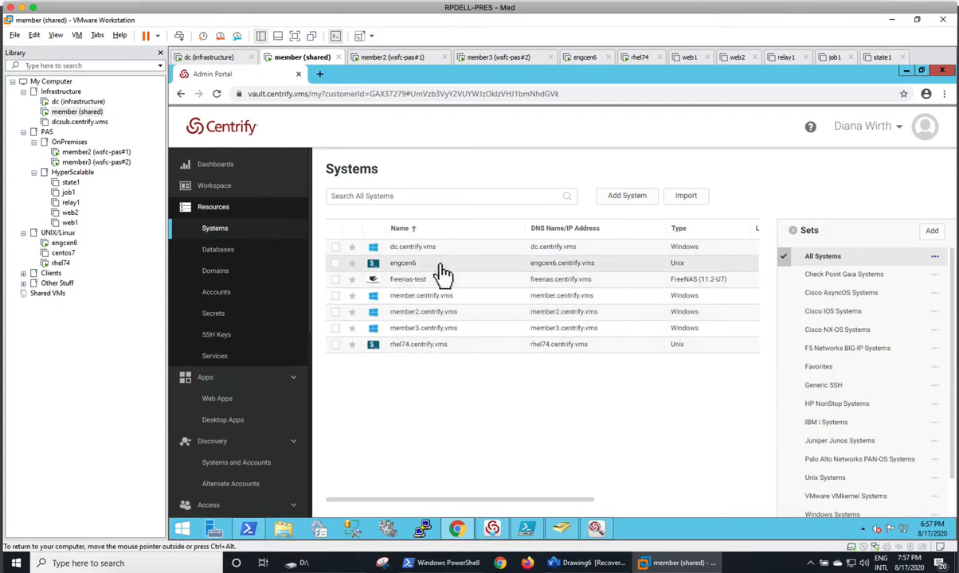
# SSH into rhel74 with a manually entered account, choose security-question authentication, then run clear
pyautogui.rightClick(444, 346)
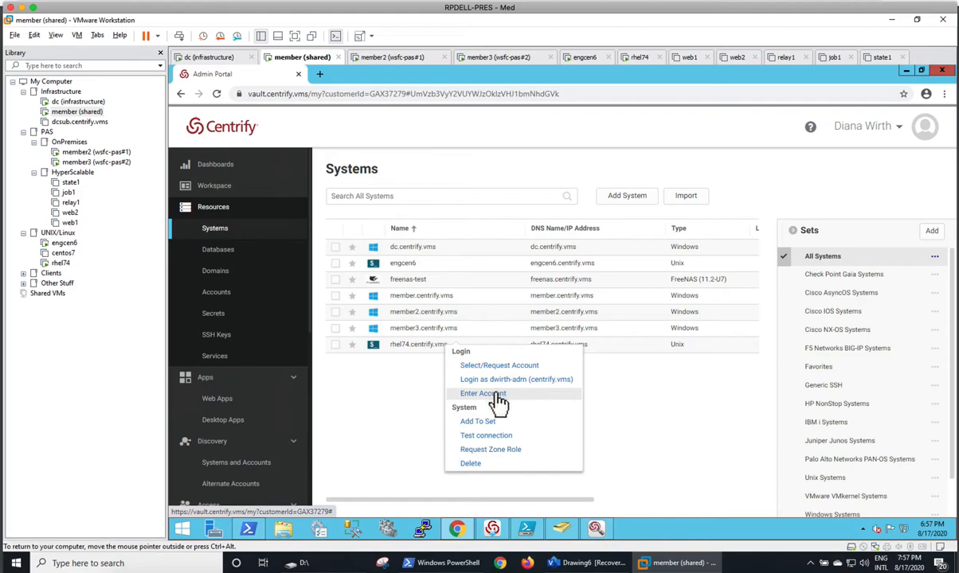
pyautogui.click(502, 379)
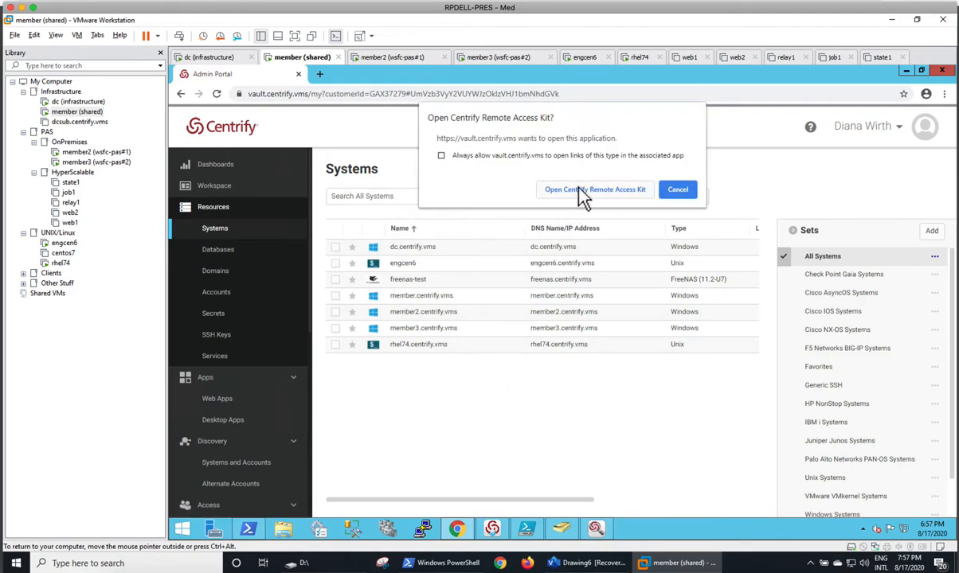
pyautogui.click(546, 189)
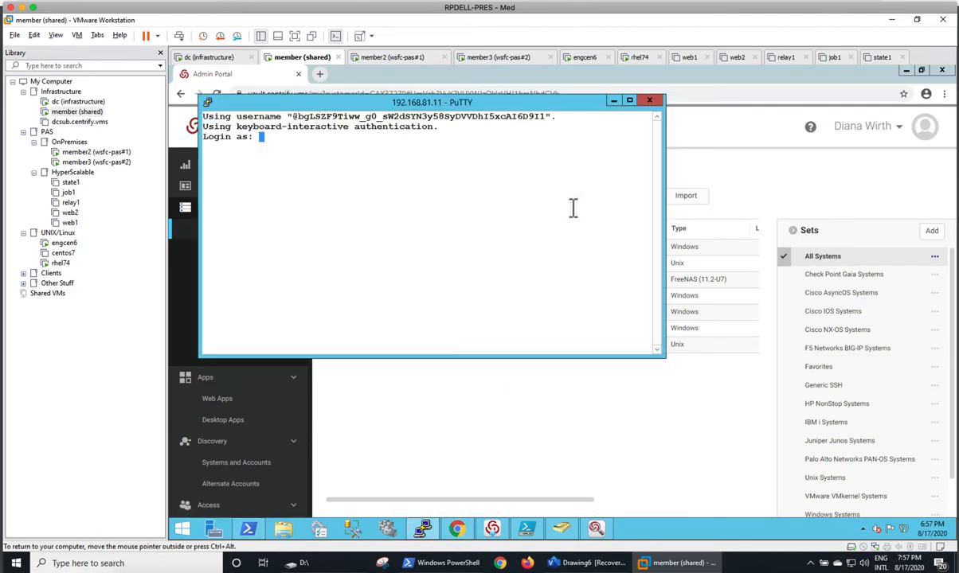
pyautogui.press('Return')
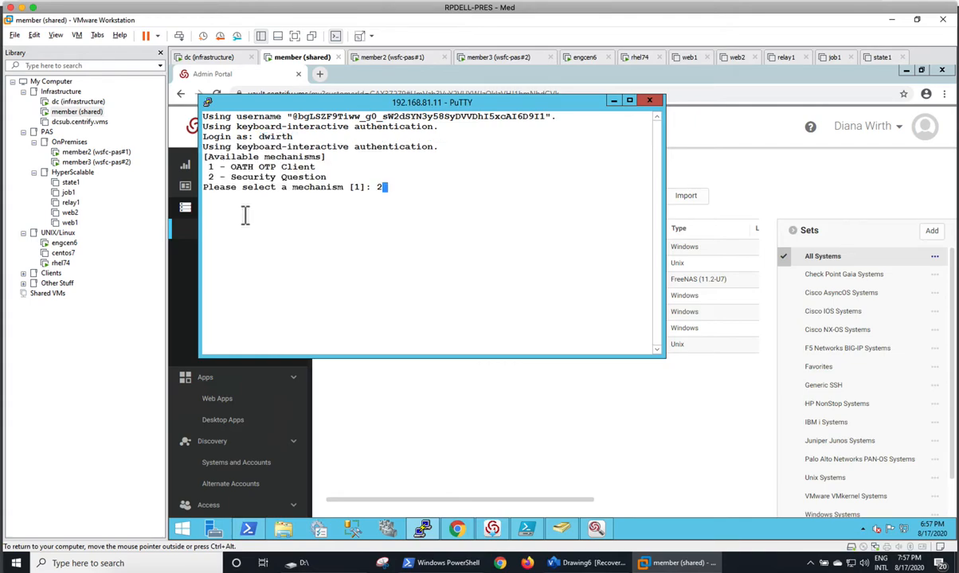
pyautogui.press('Return')
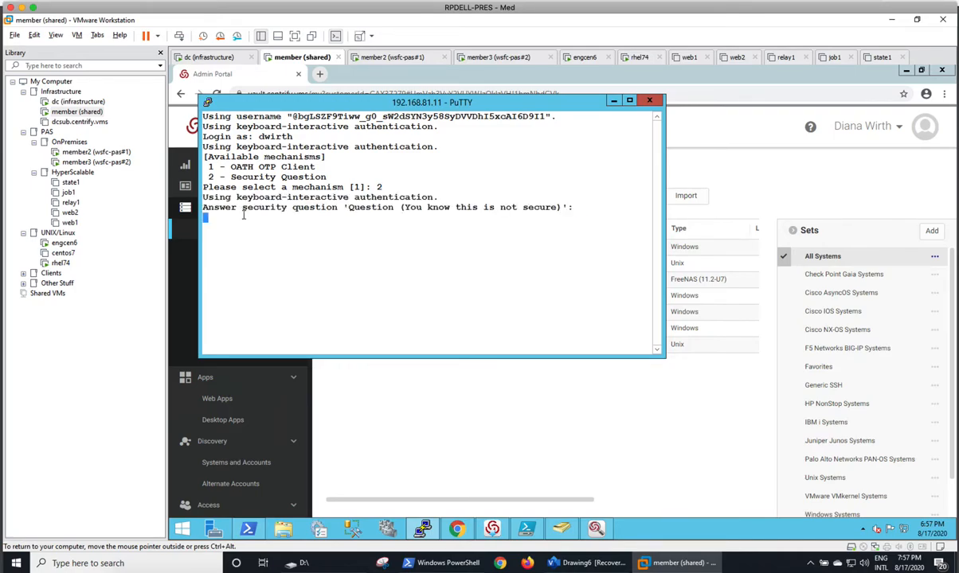
pyautogui.write('lear')
pyautogui.press('Return')
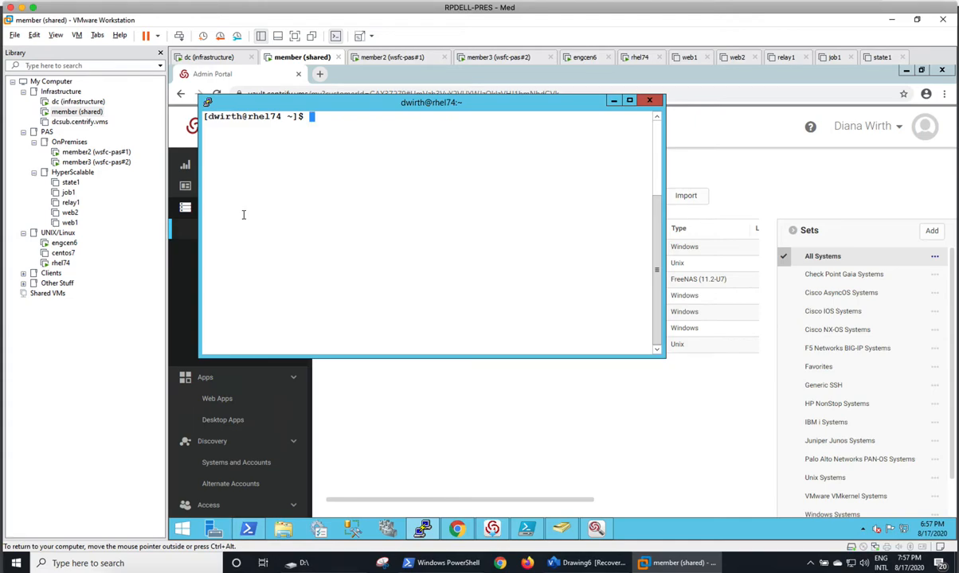
# Run the DirectSSH command to oracle@engcen6 with the user's account suffix via member.centrify.vms
pyautogui.write('acle@engcen6')
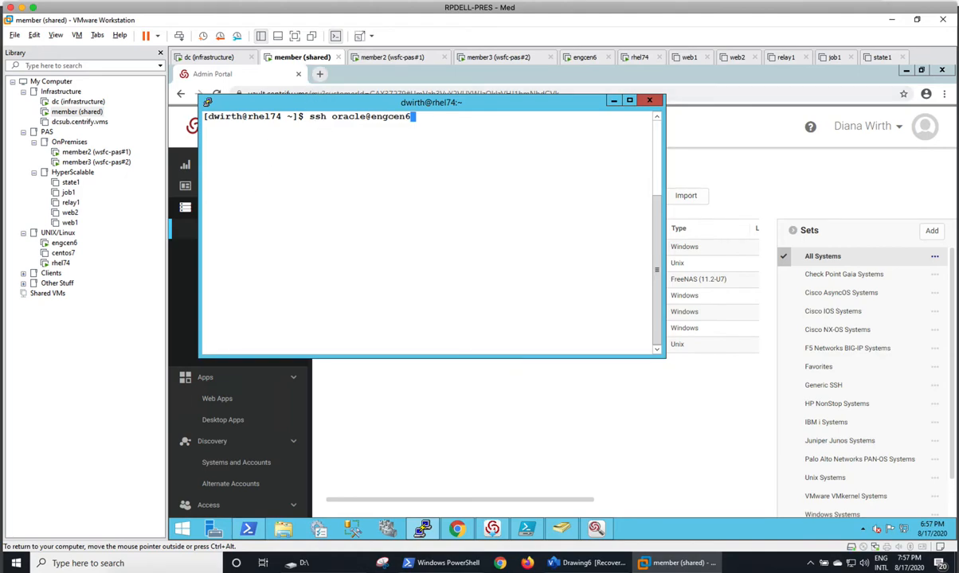
pyautogui.moveTo(316, 101); pyautogui.dragTo(381, 181)
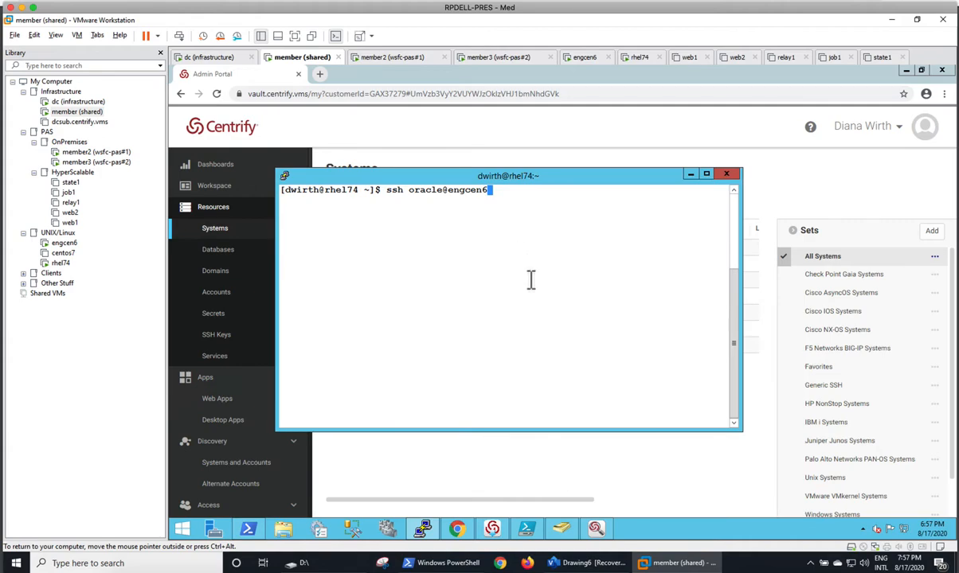
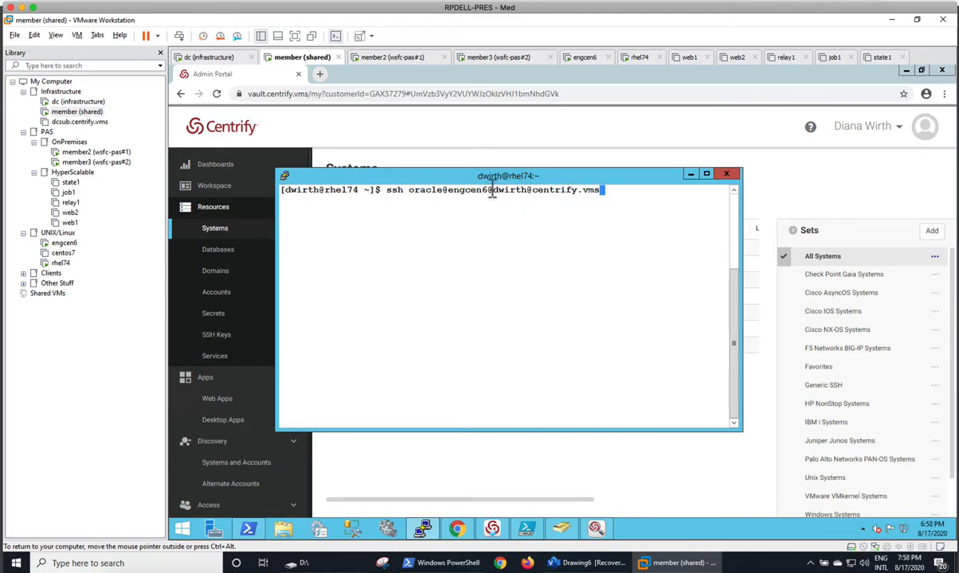
pyautogui.moveTo(487, 191); pyautogui.dragTo(600, 192)
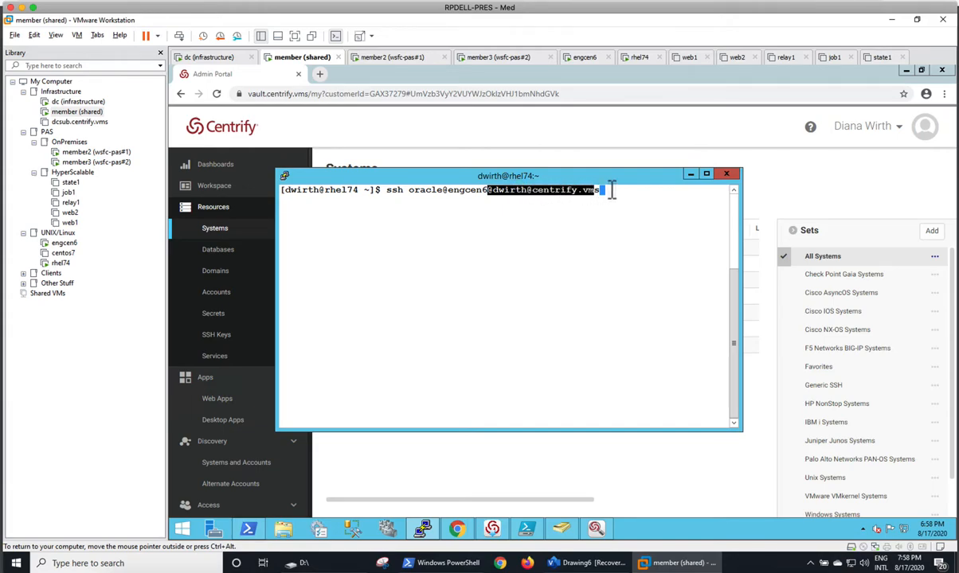
pyautogui.click(615, 192)
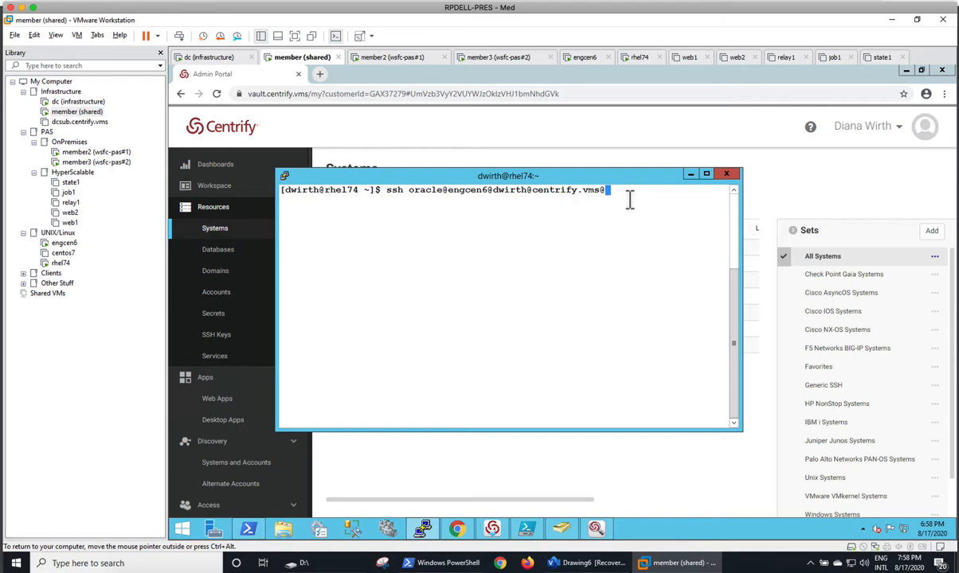
pyautogui.write('member.centrify.vm')
pyautogui.press('Return')
# Accept the host key with yes, choose mechanism 2, and answer the security question
pyautogui.write('yes')
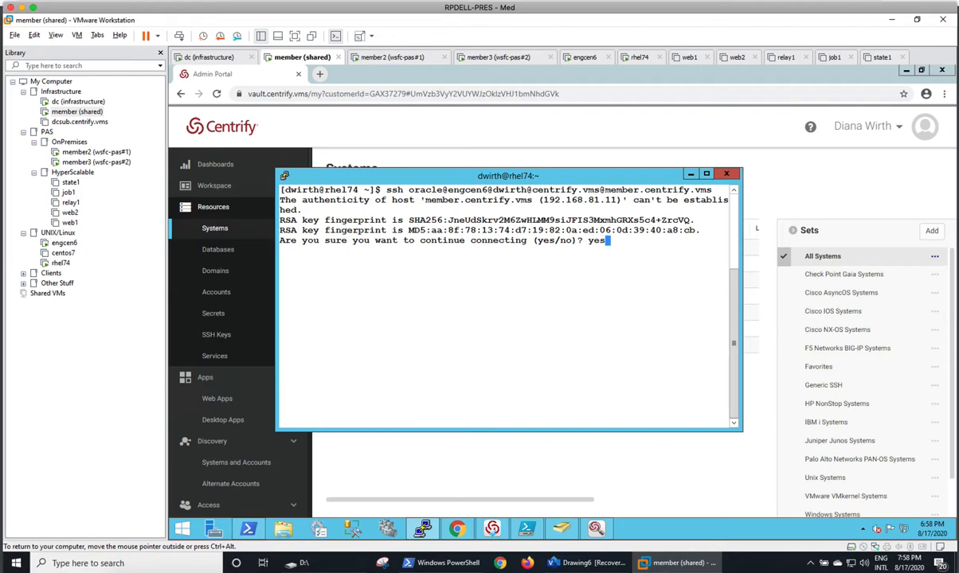
pyautogui.press('Return')
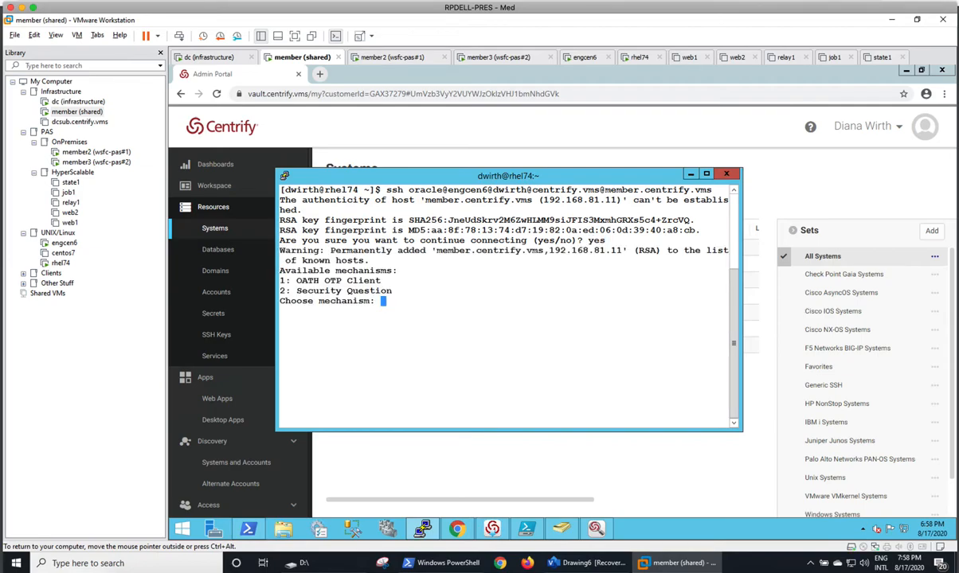
pyautogui.write('2')
pyautogui.press('Return')
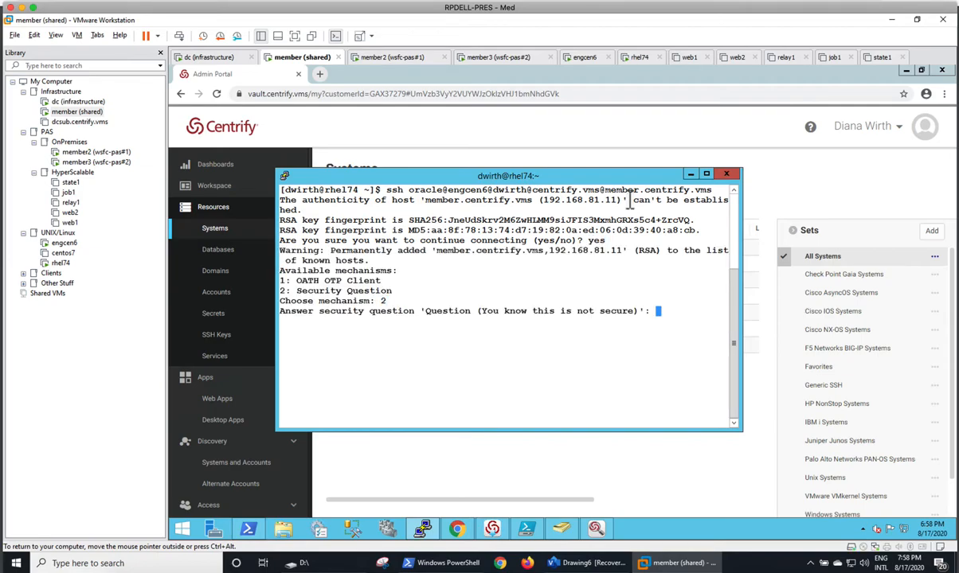
pyautogui.press('Return')
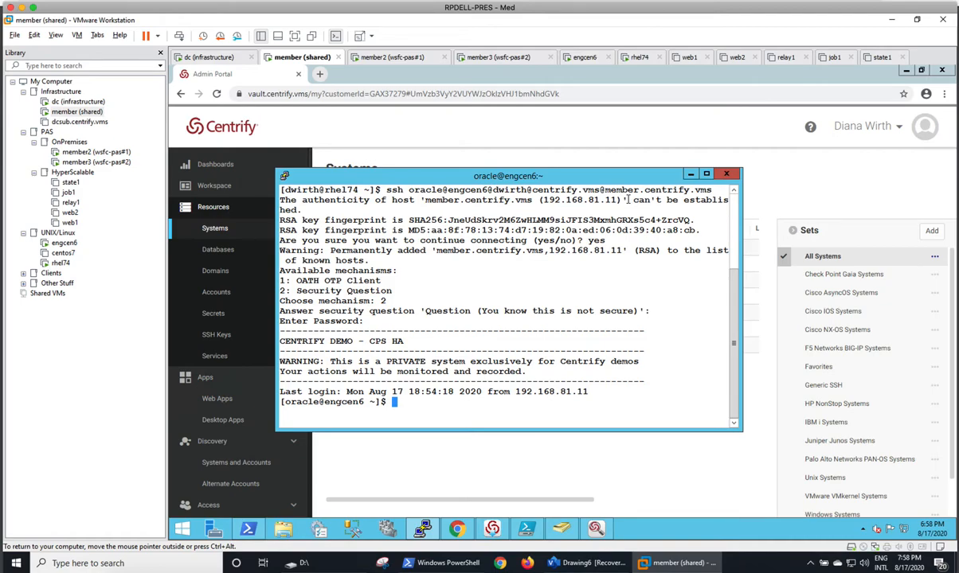
pyautogui.moveTo(438, 172); pyautogui.dragTo(558, 159)
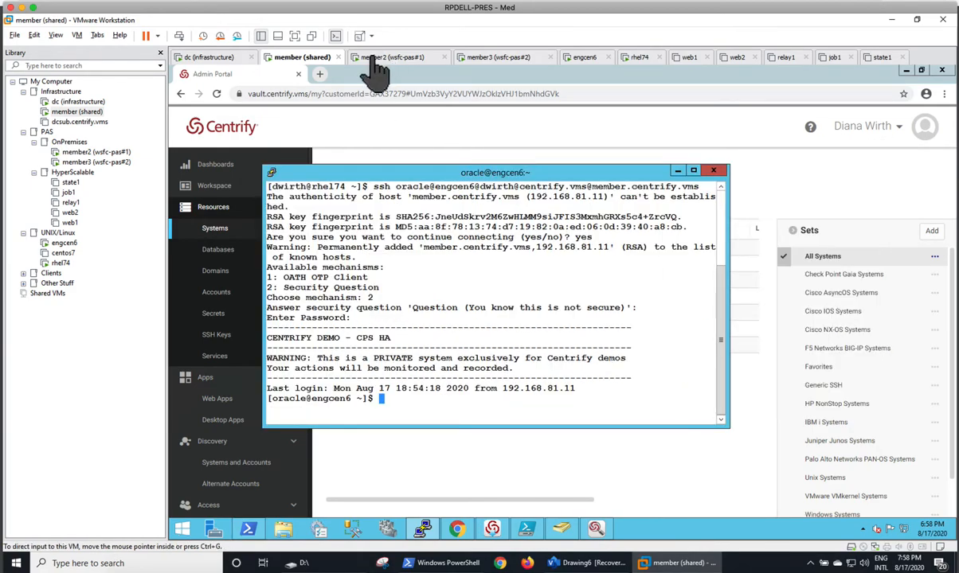
# On member2, watch the active engcen6 session from Workspace, then return to the shared member
pyautogui.click(370, 59)
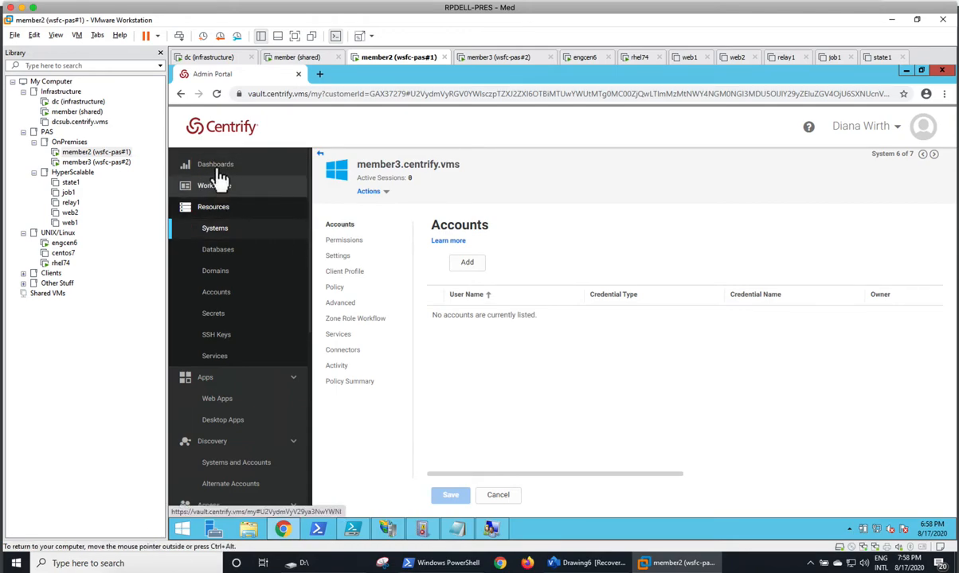
pyautogui.click(216, 167)
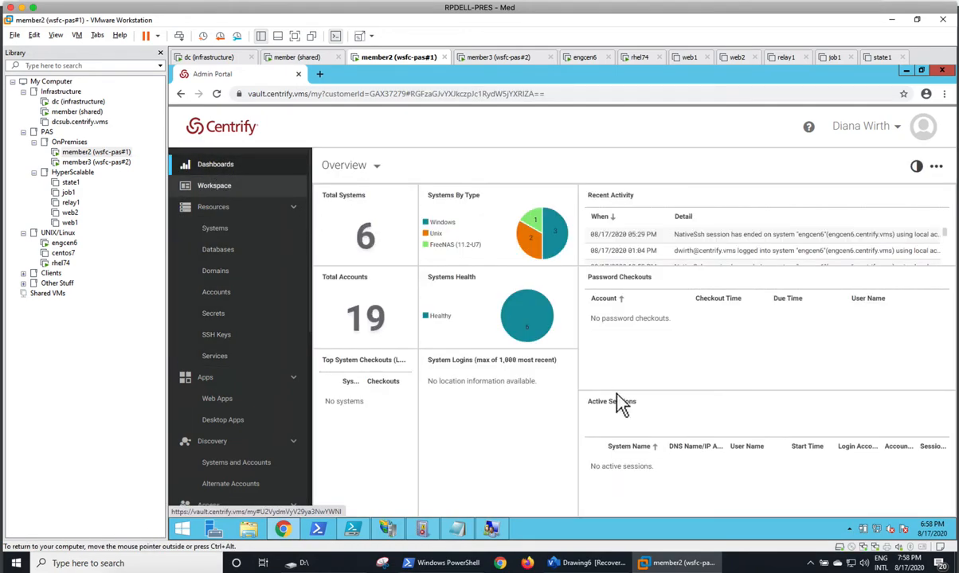
pyautogui.click(229, 187)
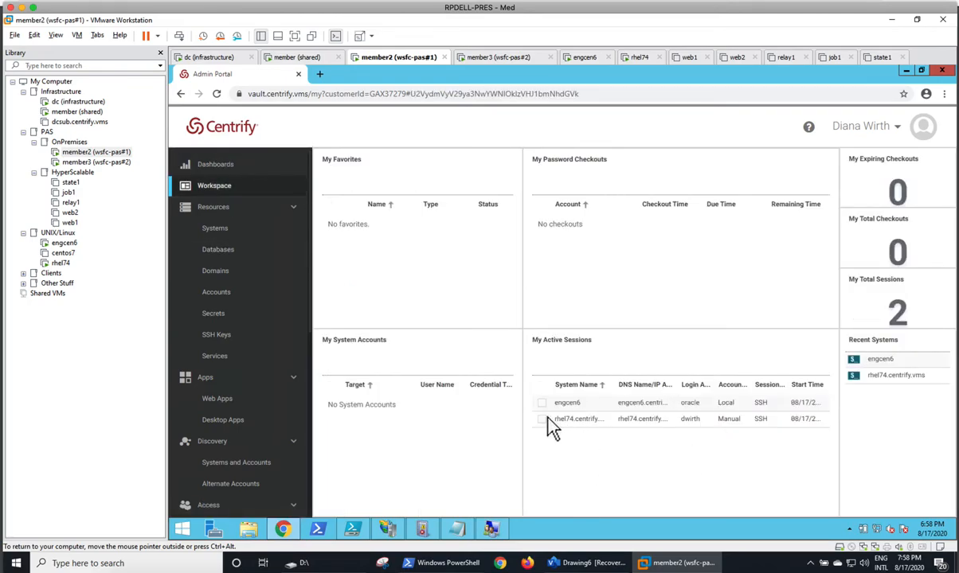
pyautogui.click(543, 403)
pyautogui.click(571, 364)
pyautogui.click(550, 387)
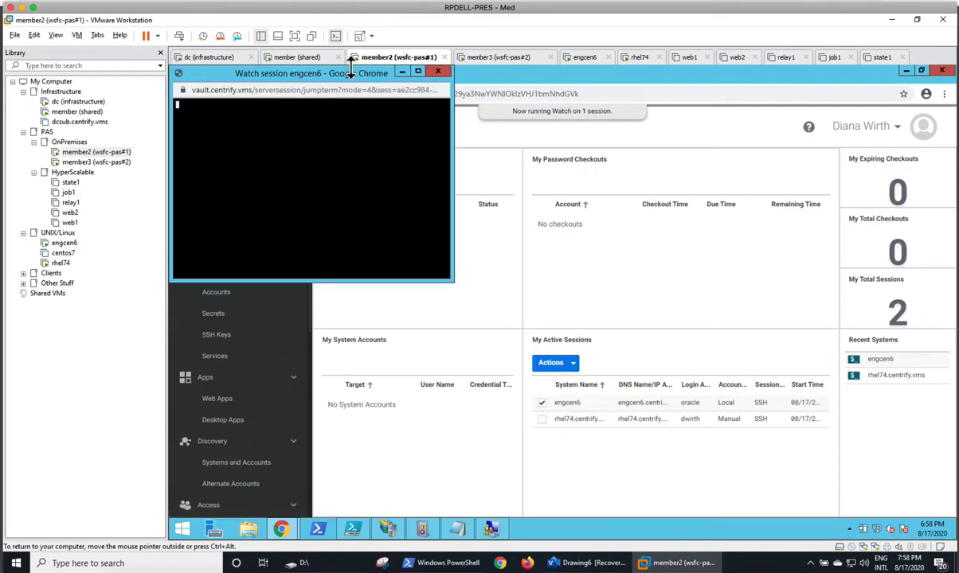
pyautogui.moveTo(303, 70); pyautogui.dragTo(538, 164)
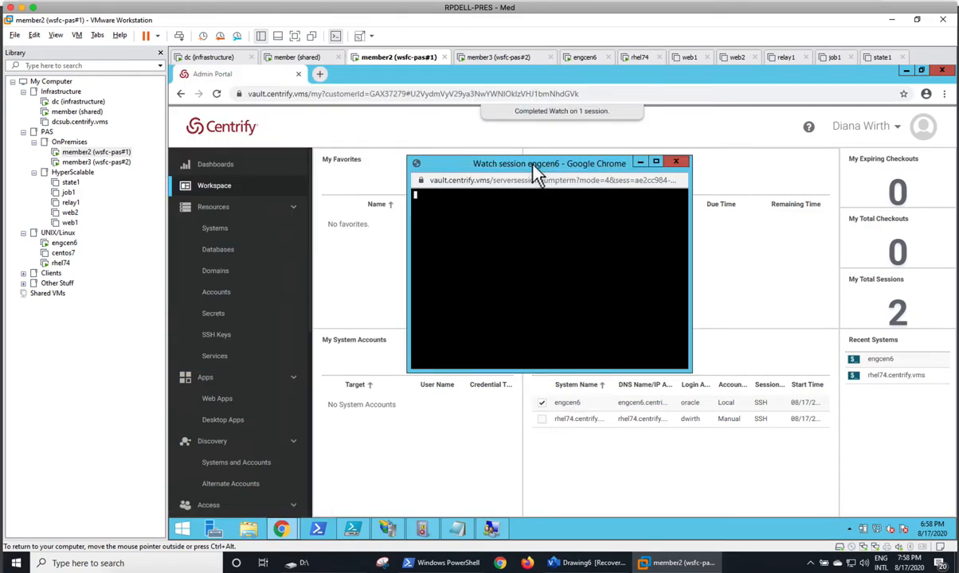
pyautogui.click(293, 57)
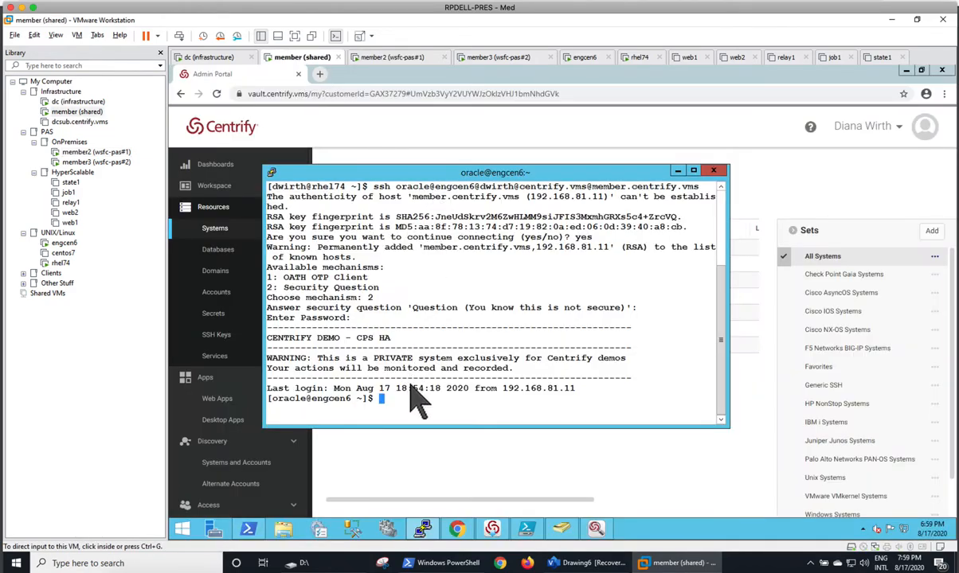
# Run ls -l and adinfo, clear the screen, then run adinfo --diag in the engcen6 session
pyautogui.write('ls -')
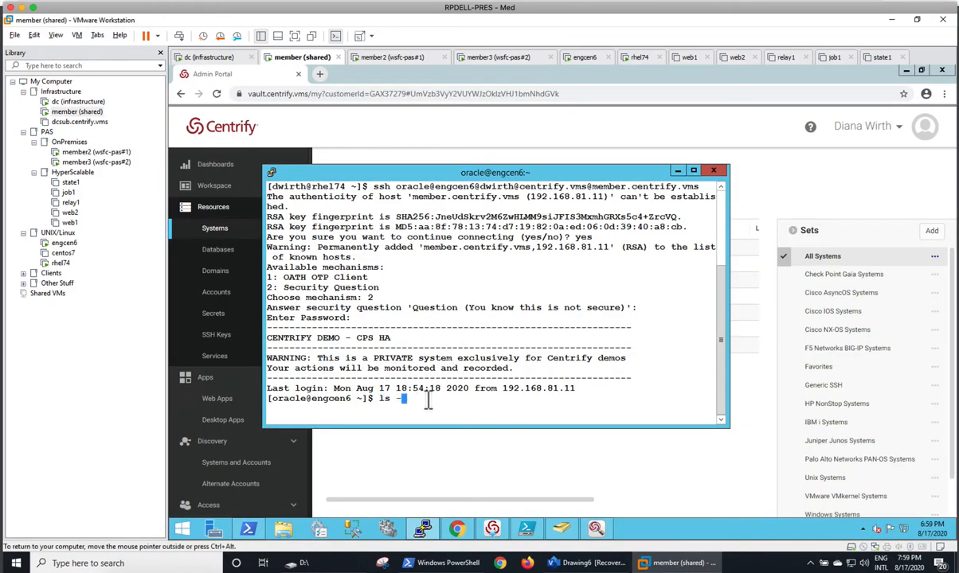
pyautogui.write('l')
pyautogui.press('Return')
pyautogui.write('adinfo')
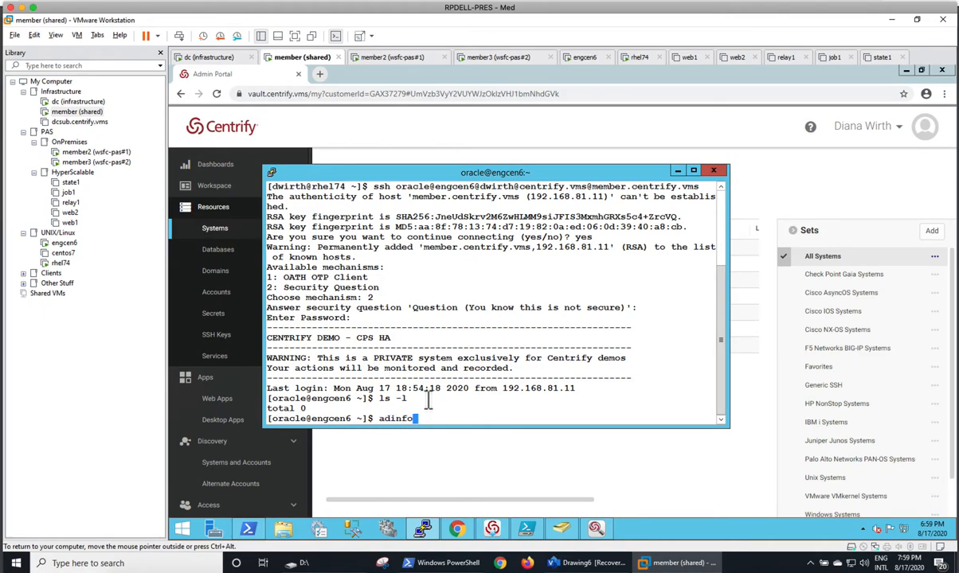
pyautogui.press('Return')
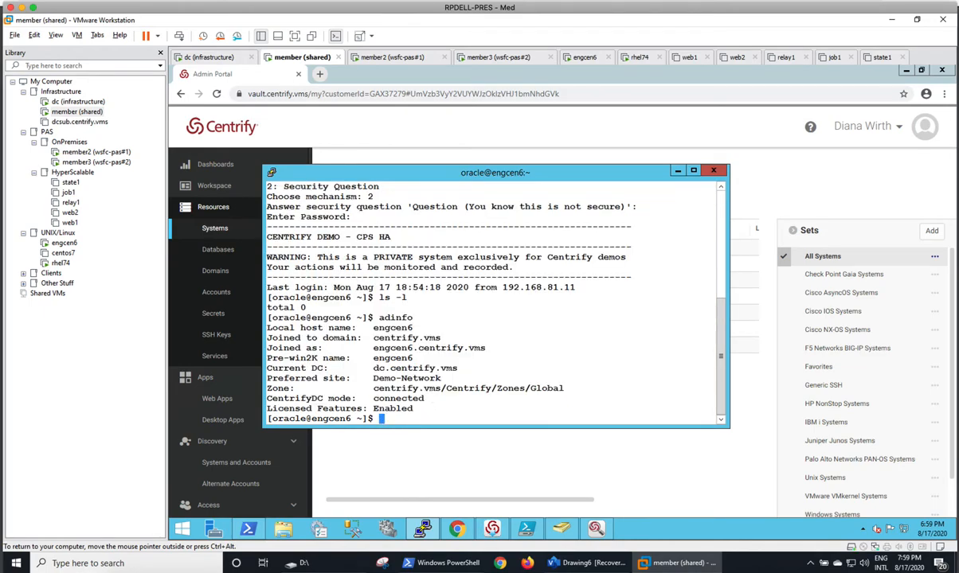
pyautogui.hotkey('ctrl', 'l')
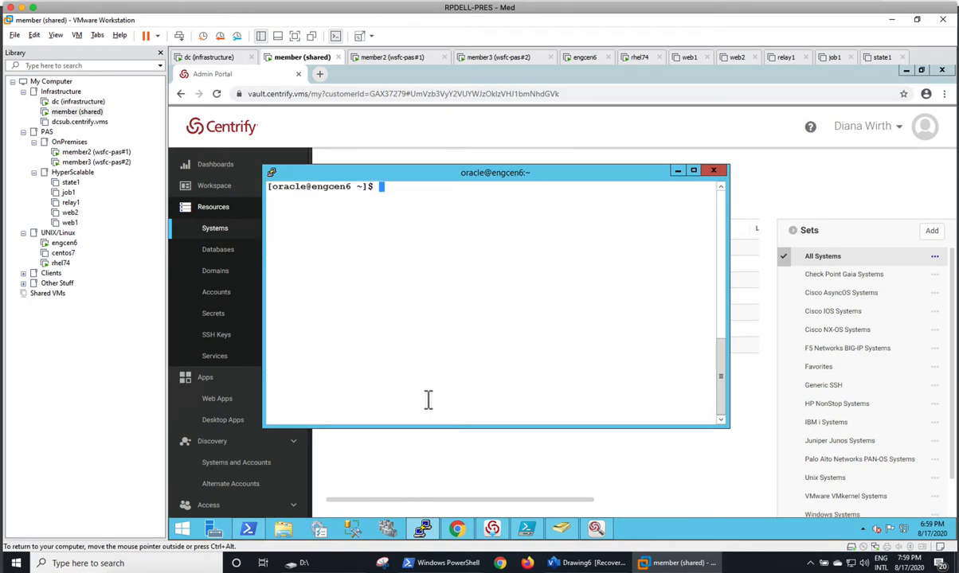
pyautogui.write('adinfo --diag')
pyautogui.press('Return')
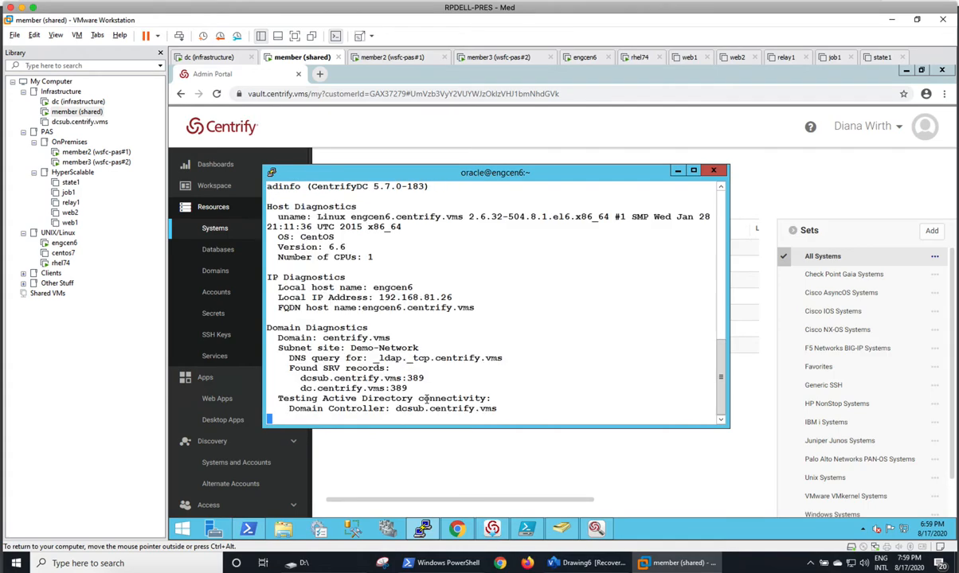
# Compare the member2 watch window with the engcen6 output, then close the watch session
pyautogui.click(408, 59)
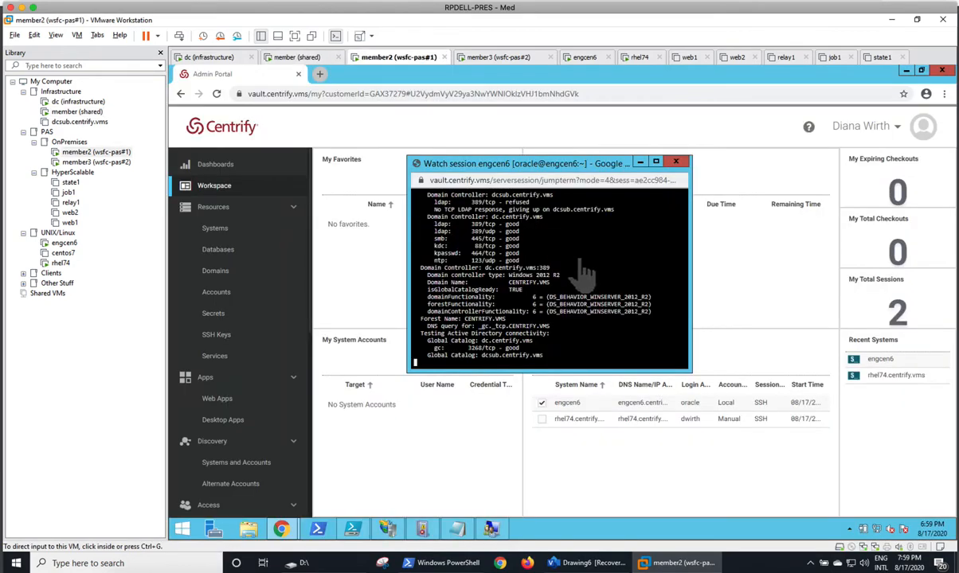
pyautogui.click(308, 58)
pyautogui.press('super+space')
pyautogui.press('Escape')
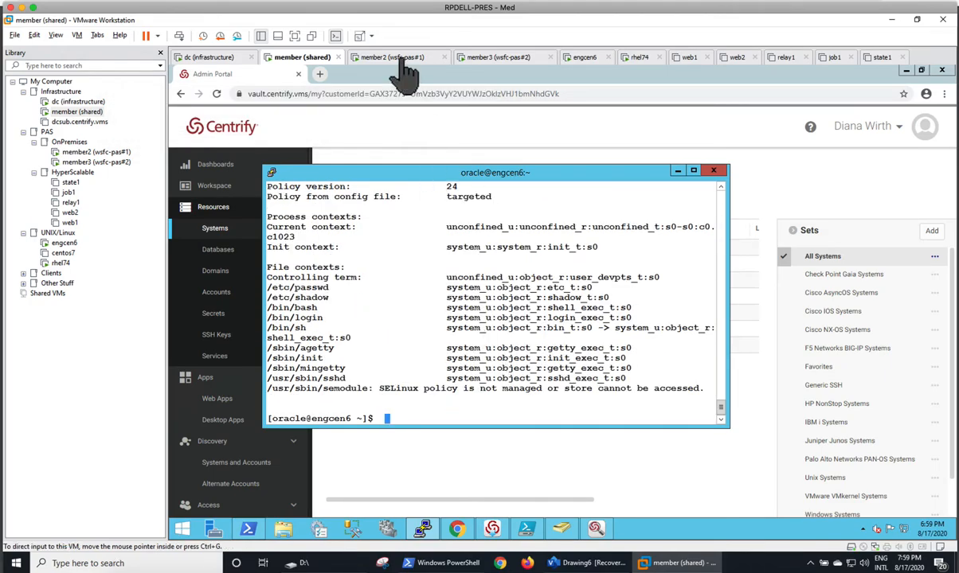
pyautogui.click(405, 59)
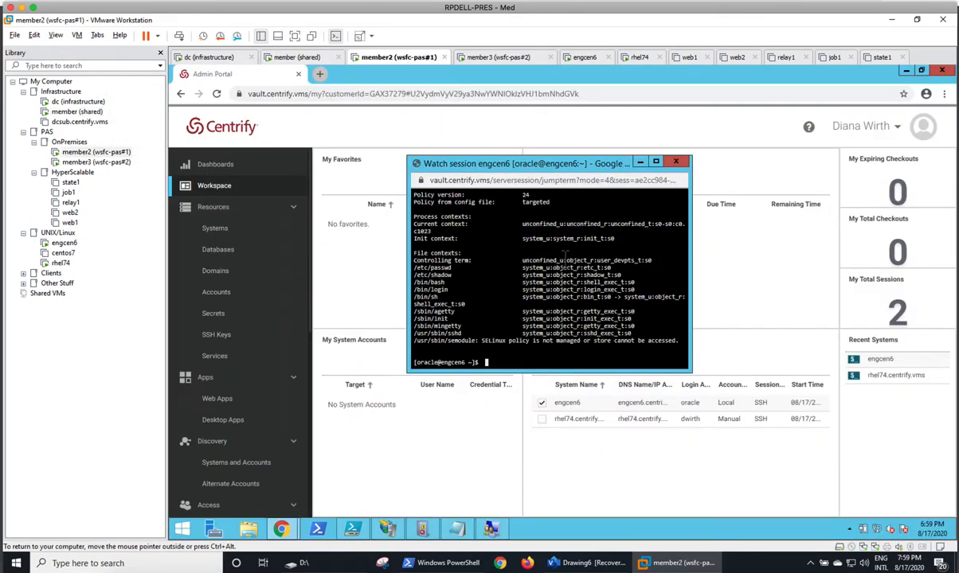
pyautogui.click(675, 161)
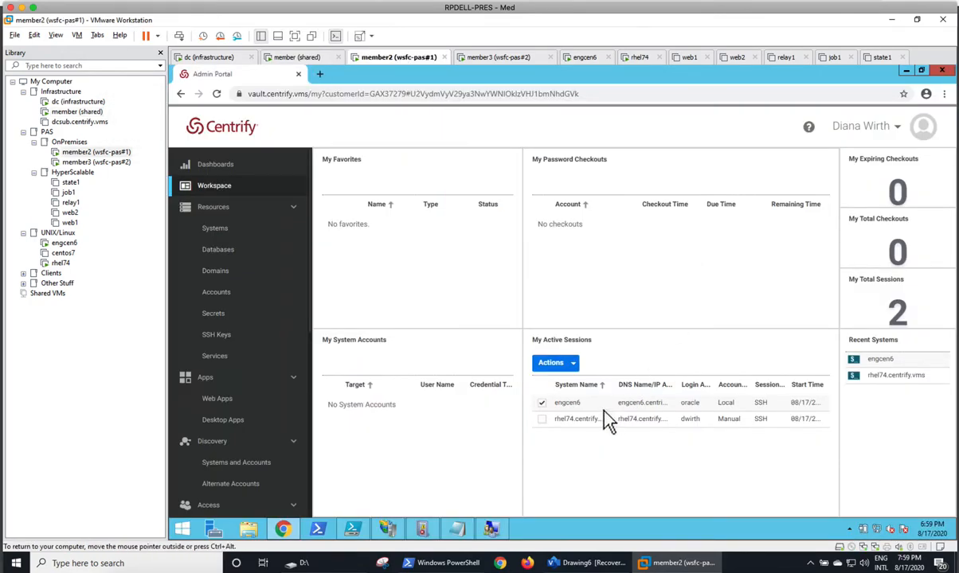
# Terminate the engcen6 session from Actions and view the disconnected terminal
pyautogui.click(566, 365)
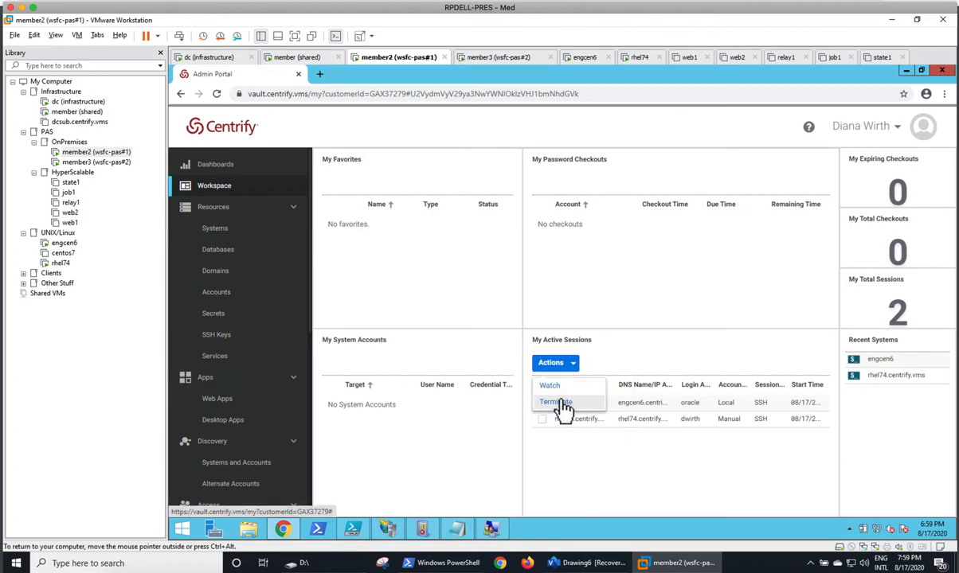
pyautogui.click(558, 402)
pyautogui.click(310, 58)
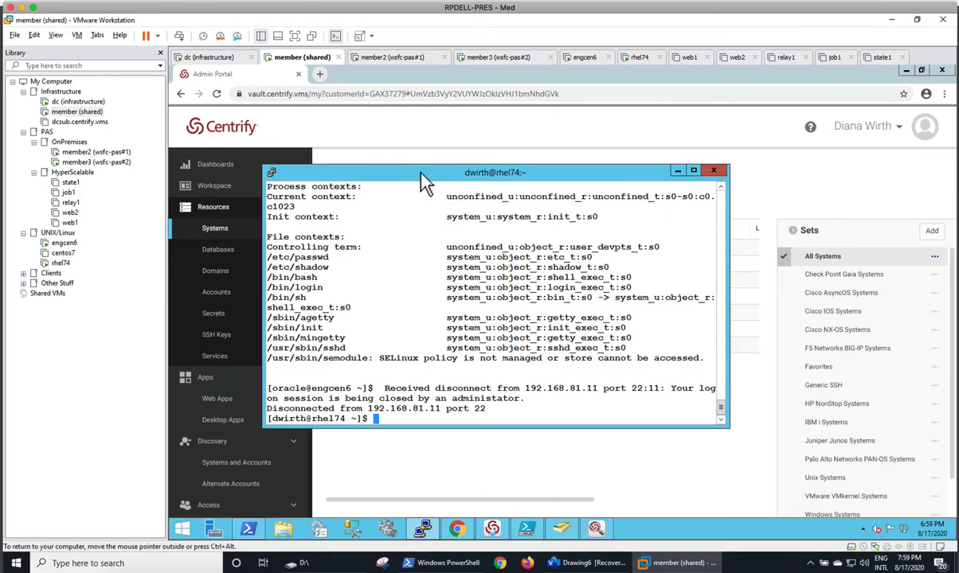
# Close the disconnected engcen6 terminal window
pyautogui.moveTo(426, 181); pyautogui.dragTo(442, 182)
pyautogui.moveTo(525, 528)
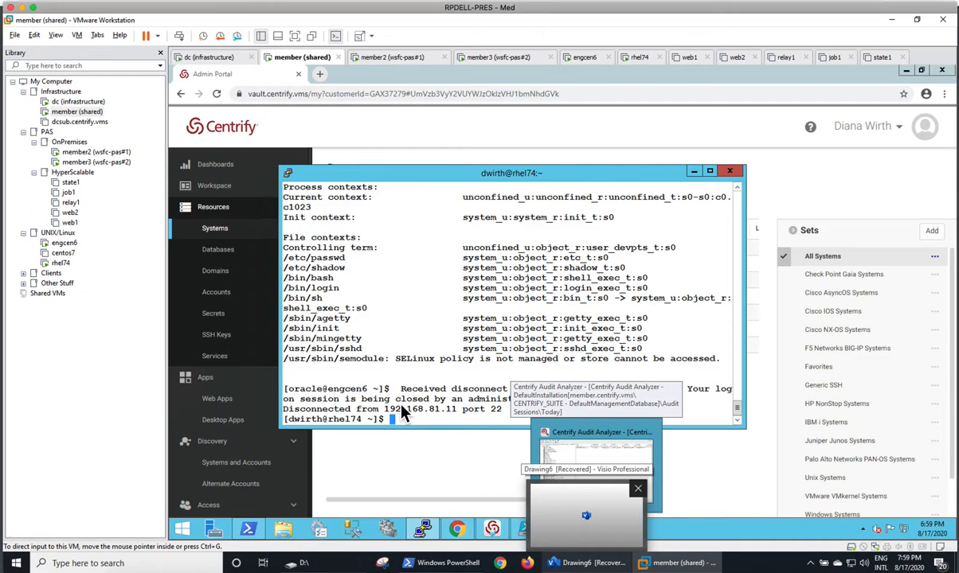
pyautogui.click(730, 172)
# Confirm closing the terminal, then refresh the session list in Centrify Audit Analyzer
pyautogui.click(577, 338)
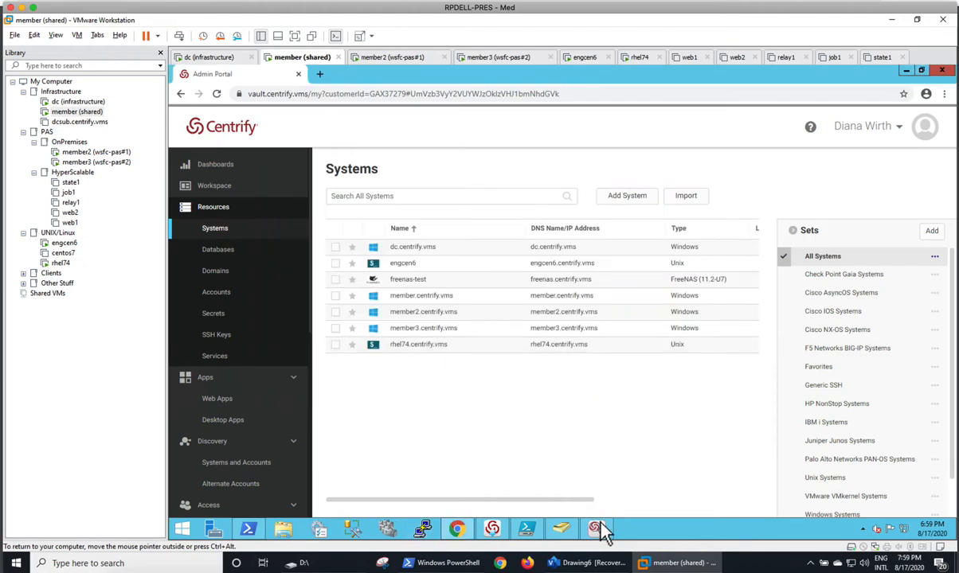
pyautogui.click(596, 528)
pyautogui.rightClick(523, 204)
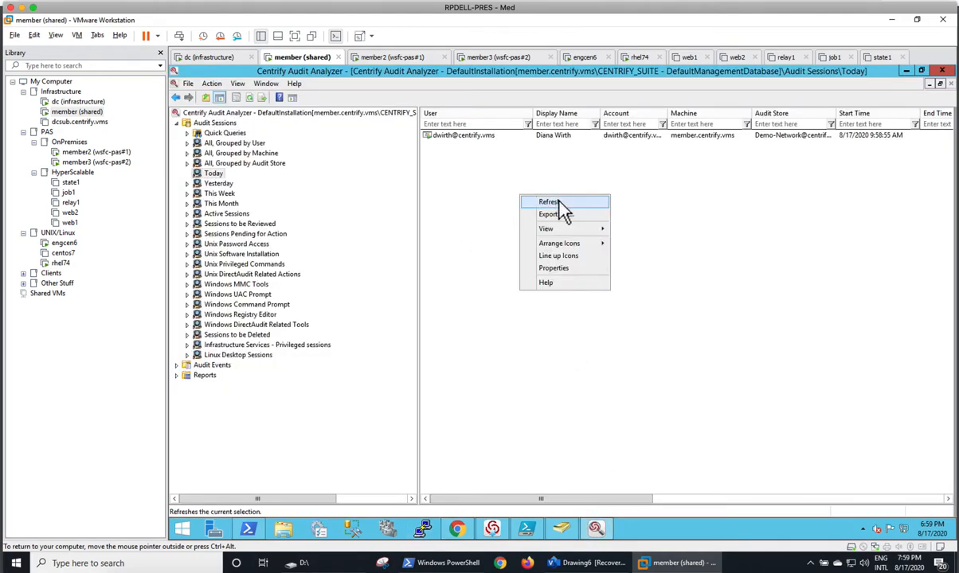
pyautogui.click(561, 211)
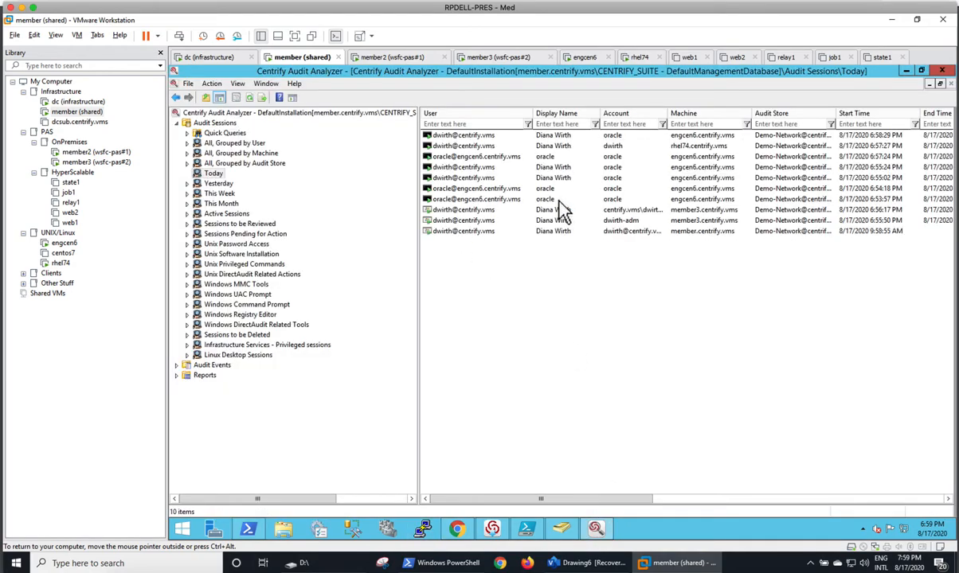
# Replay the latest engcen6 session from its ls -l command in a maximized player, then close it
pyautogui.rightClick(467, 135)
pyautogui.click(522, 152)
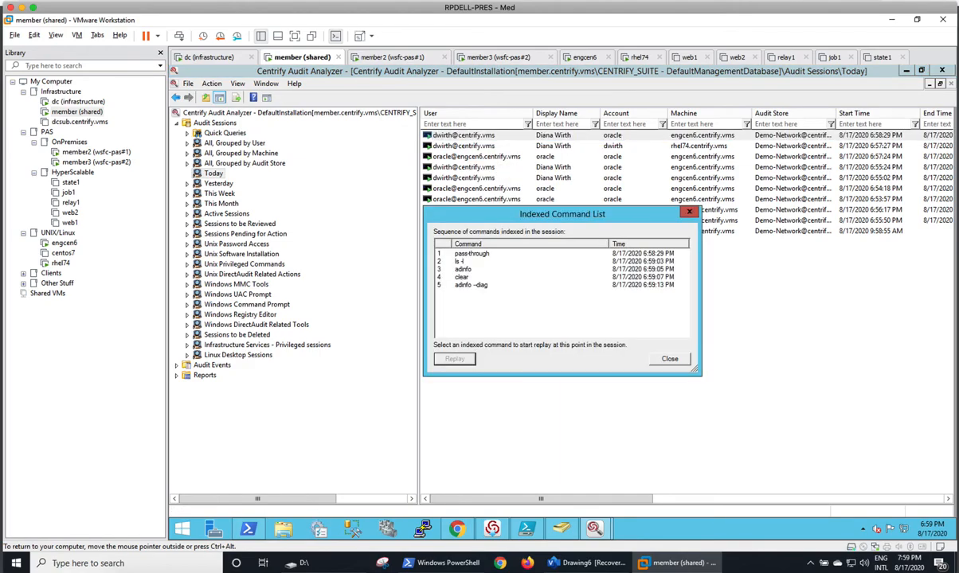
pyautogui.click(458, 261)
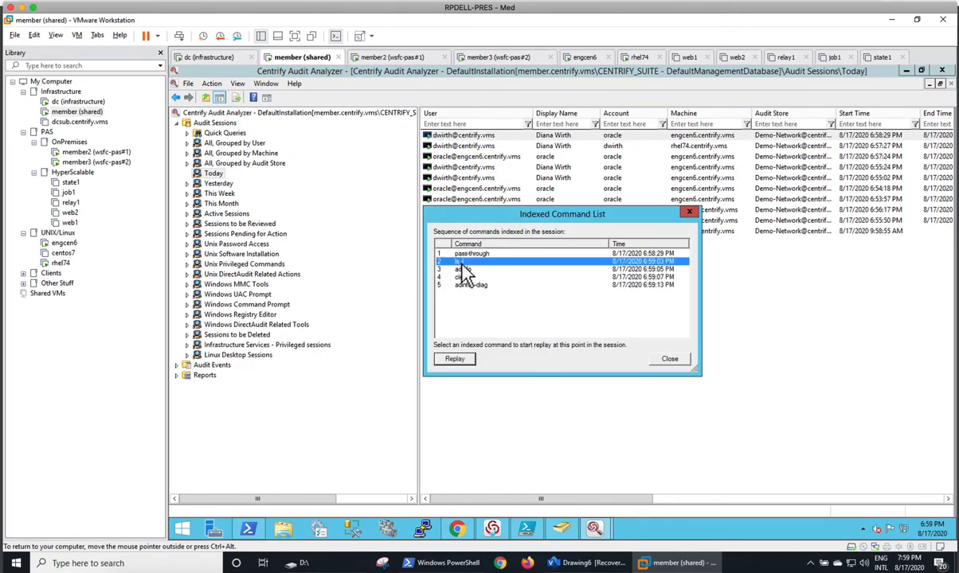
pyautogui.click(464, 361)
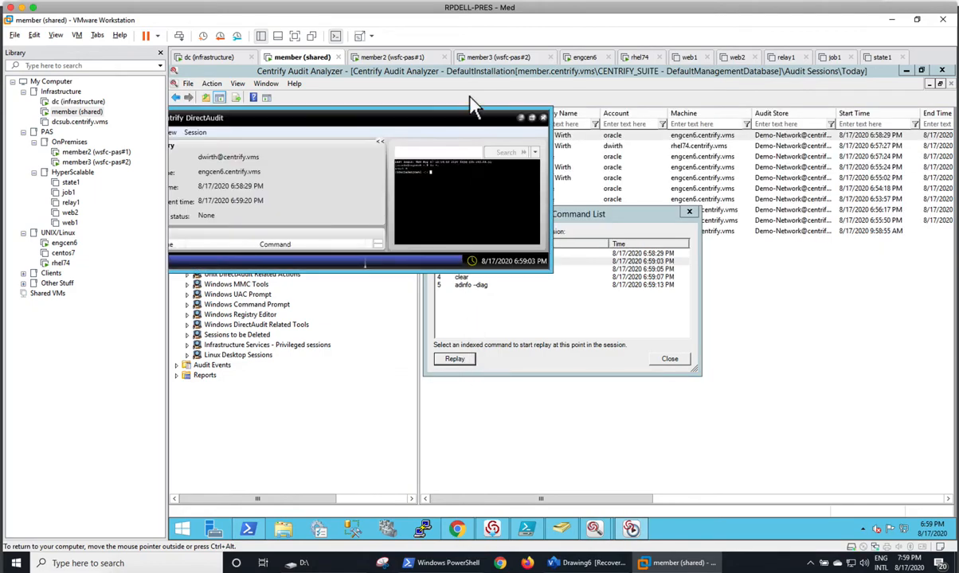
pyautogui.click(548, 134)
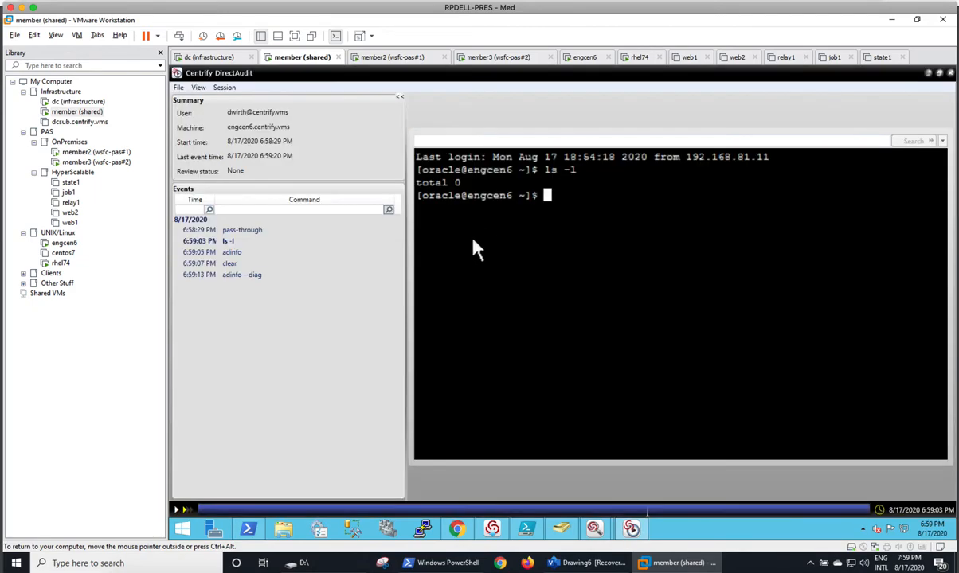
pyautogui.moveTo(404, 240); pyautogui.dragTo(364, 239)
pyautogui.click(178, 512)
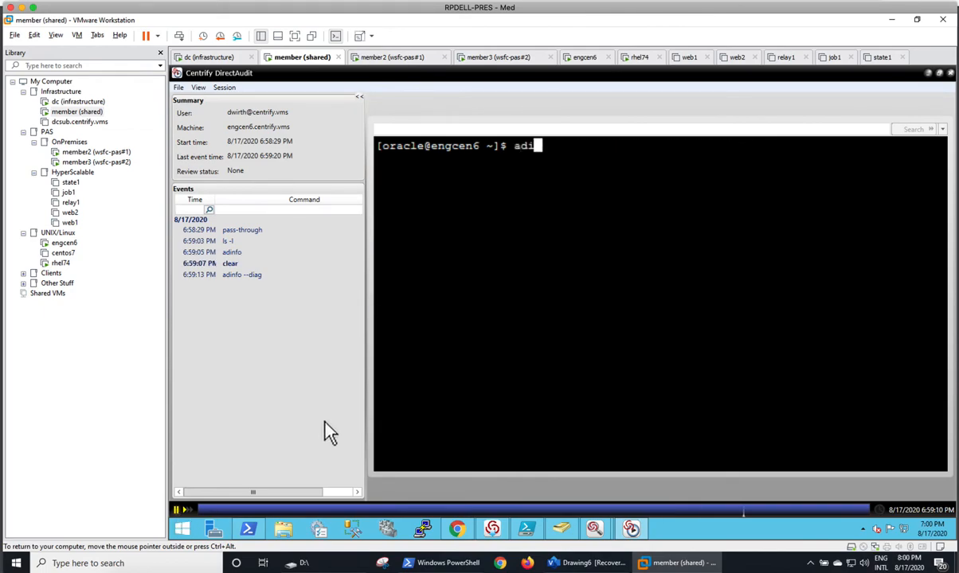
pyautogui.click(928, 74)
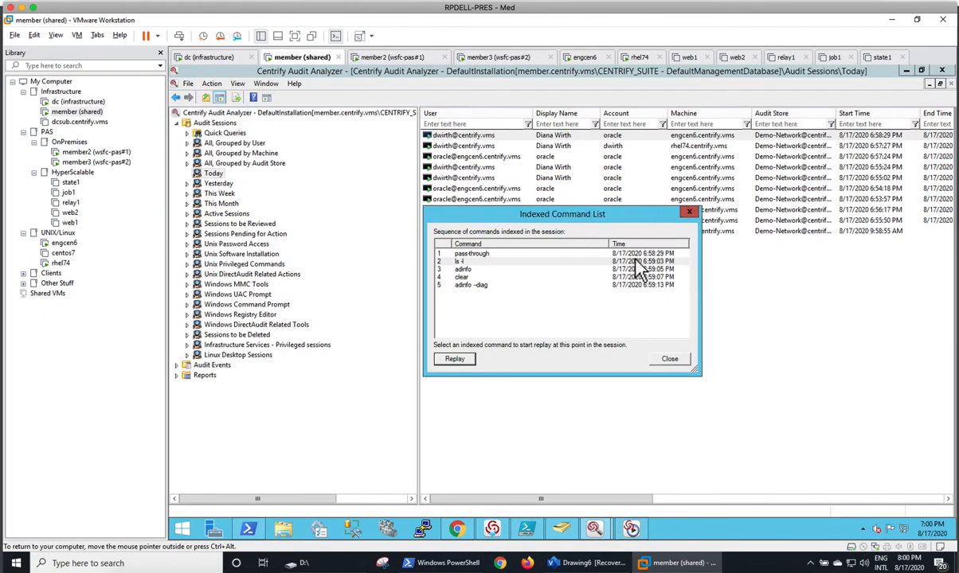
# Check the indexed event lists of today's earliest session and the 6:56:17 member3 session
pyautogui.click(687, 210)
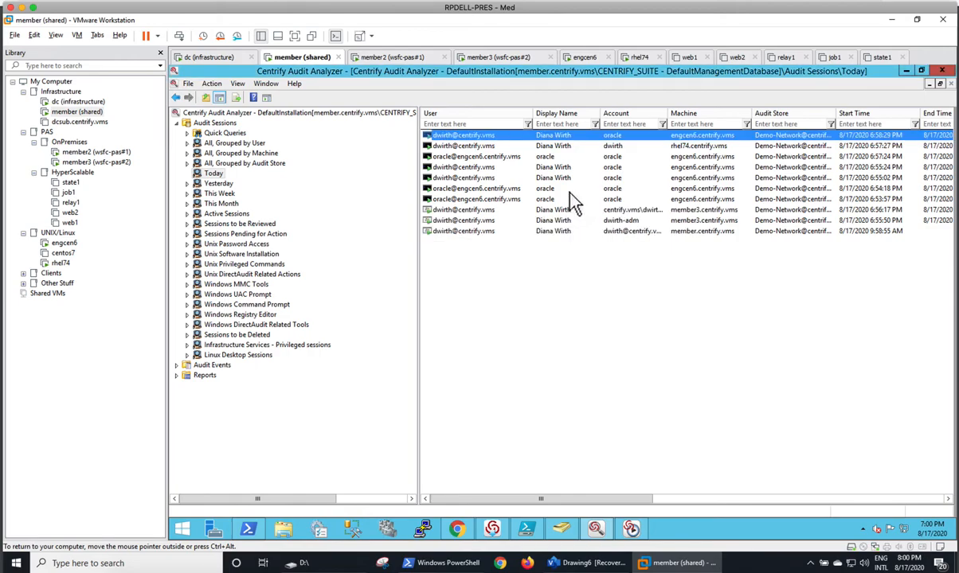
pyautogui.rightClick(483, 231)
pyautogui.click(525, 247)
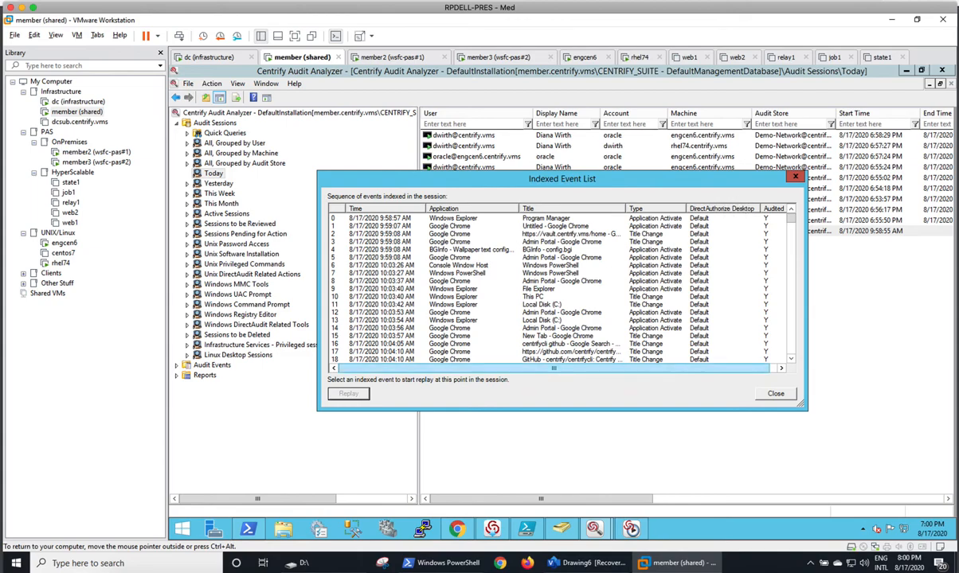
pyautogui.click(418, 303)
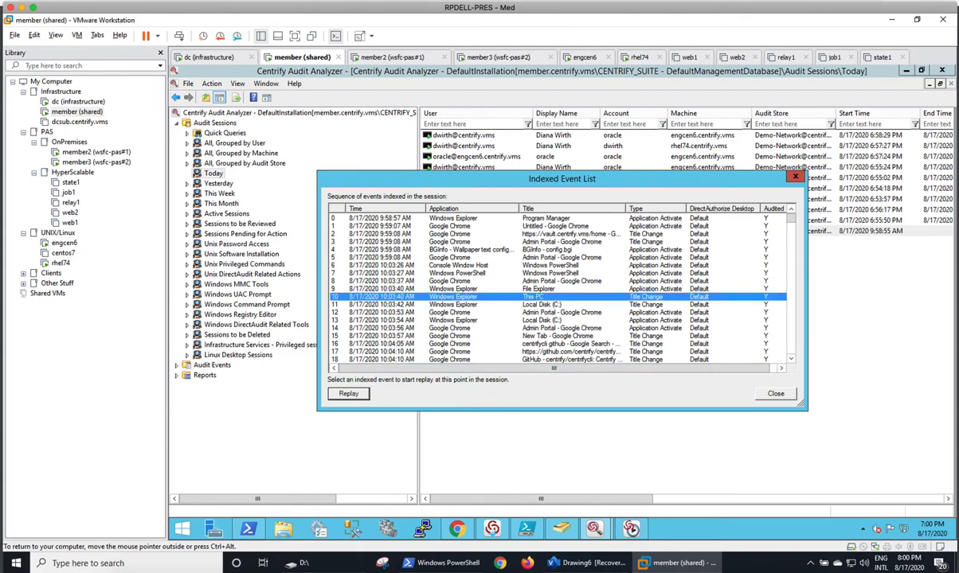
pyautogui.click(794, 177)
pyautogui.rightClick(488, 210)
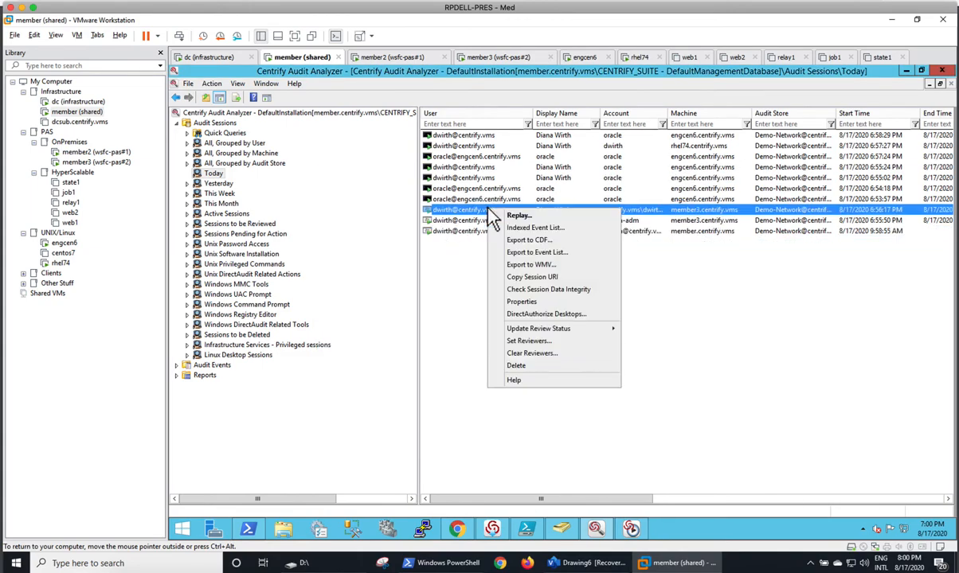
pyautogui.click(505, 229)
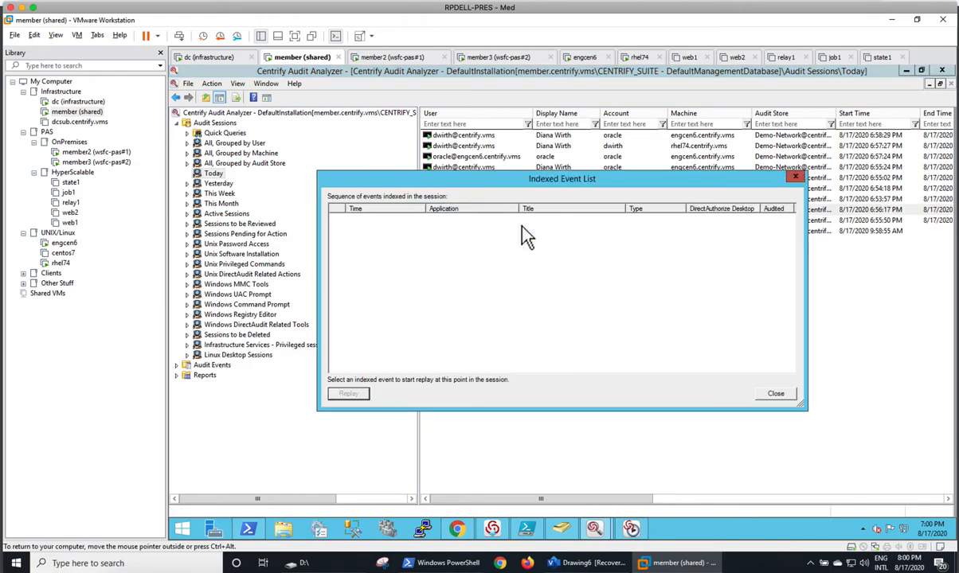
pyautogui.click(795, 178)
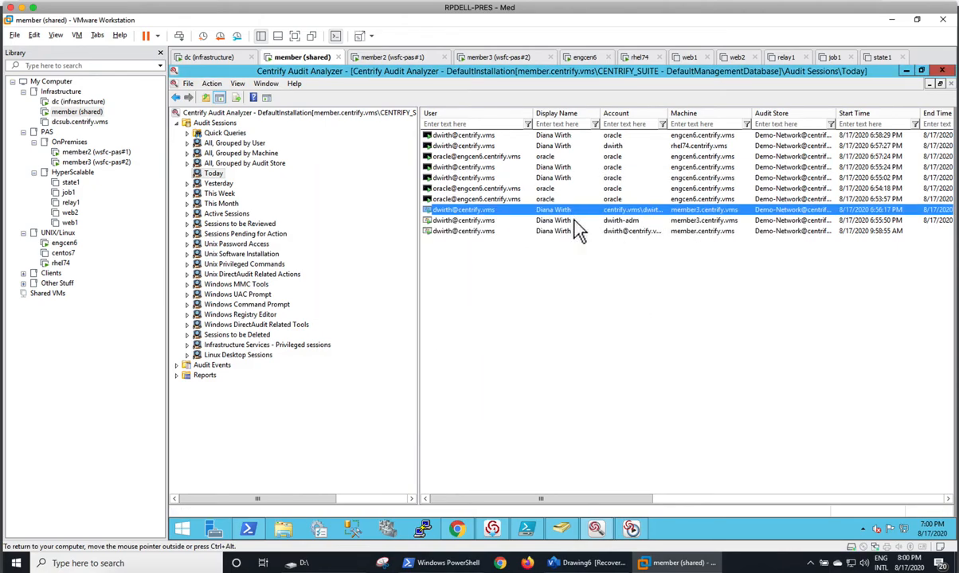
pyautogui.rightClick(575, 221)
pyautogui.click(589, 228)
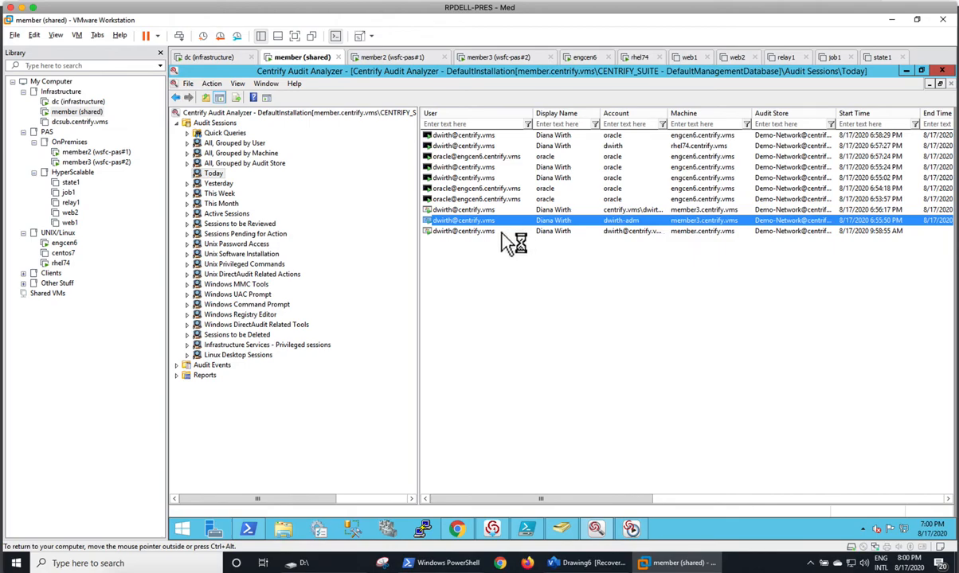
pyautogui.click(542, 114)
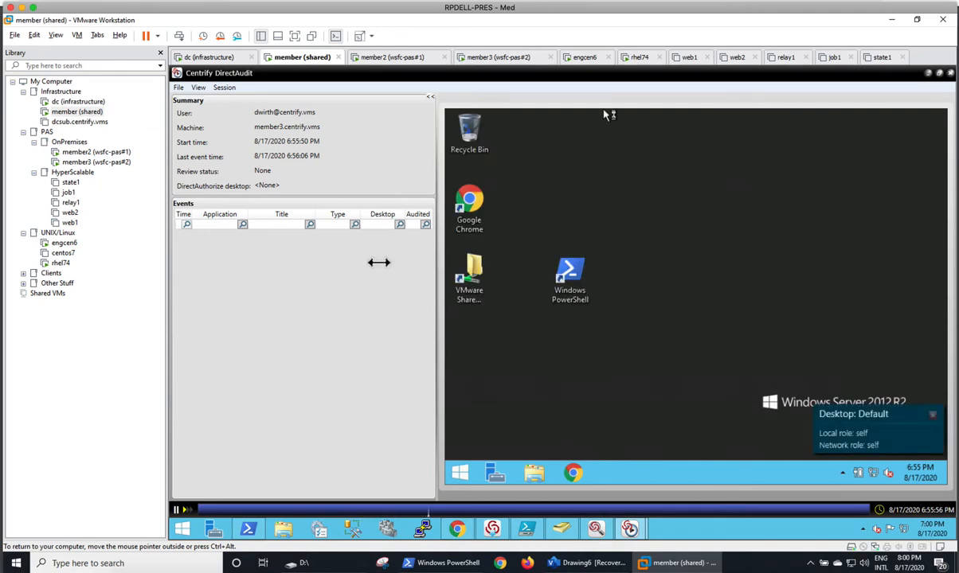
pyautogui.moveTo(384, 262); pyautogui.dragTo(296, 258)
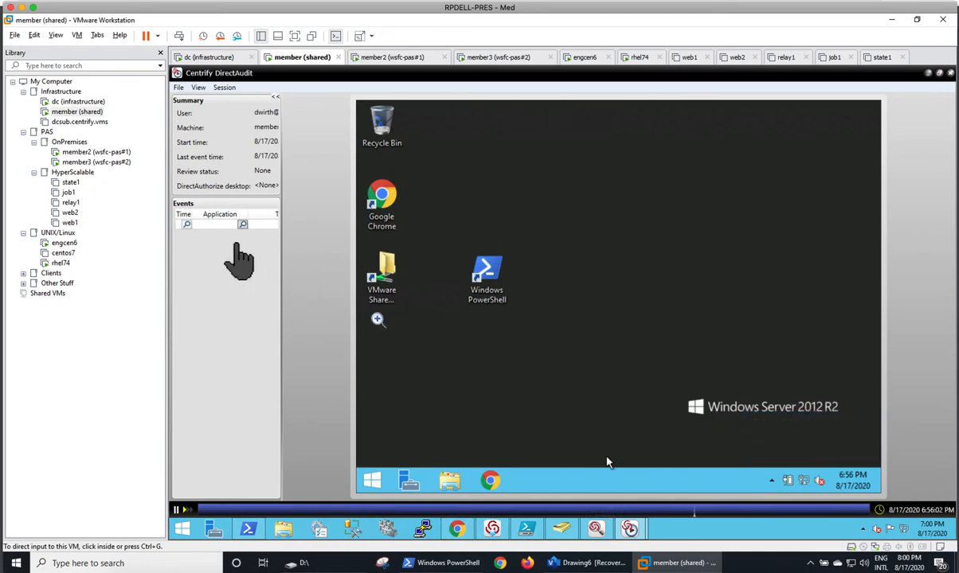
pyautogui.click(949, 73)
# Replay the member.centrify.vms session from its Windows PowerShell event, then close the event list
pyautogui.rightClick(543, 232)
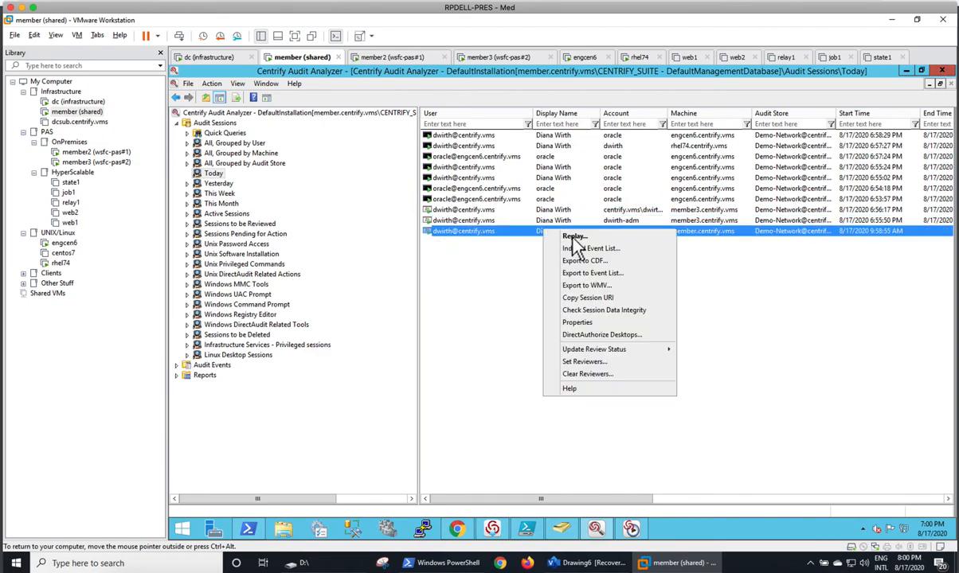
pyautogui.click(593, 248)
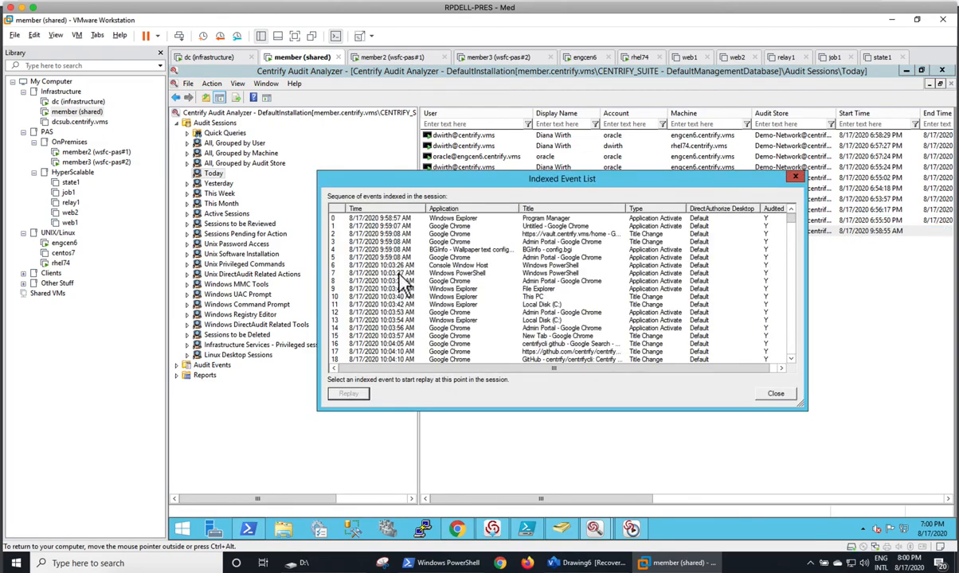
pyautogui.click(440, 273)
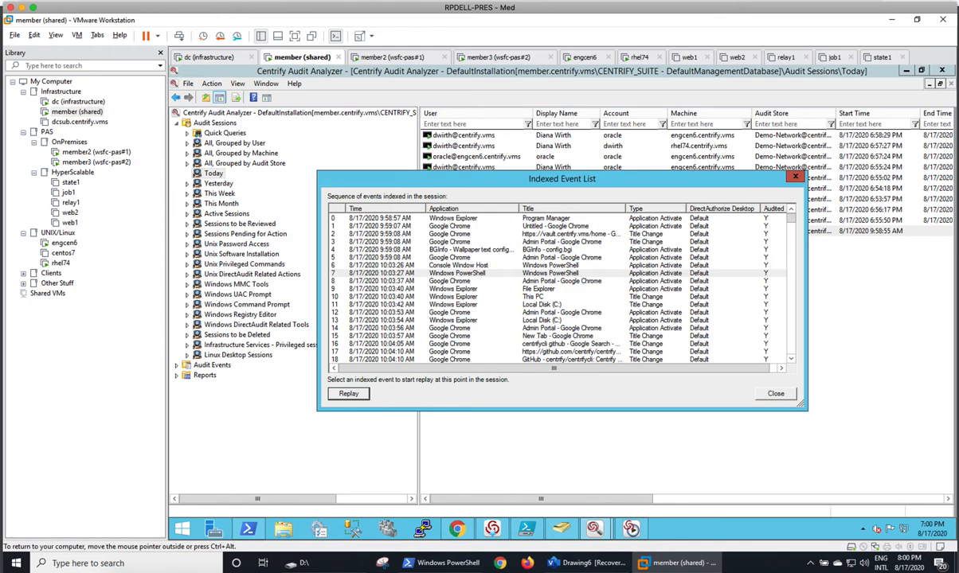
pyautogui.click(348, 393)
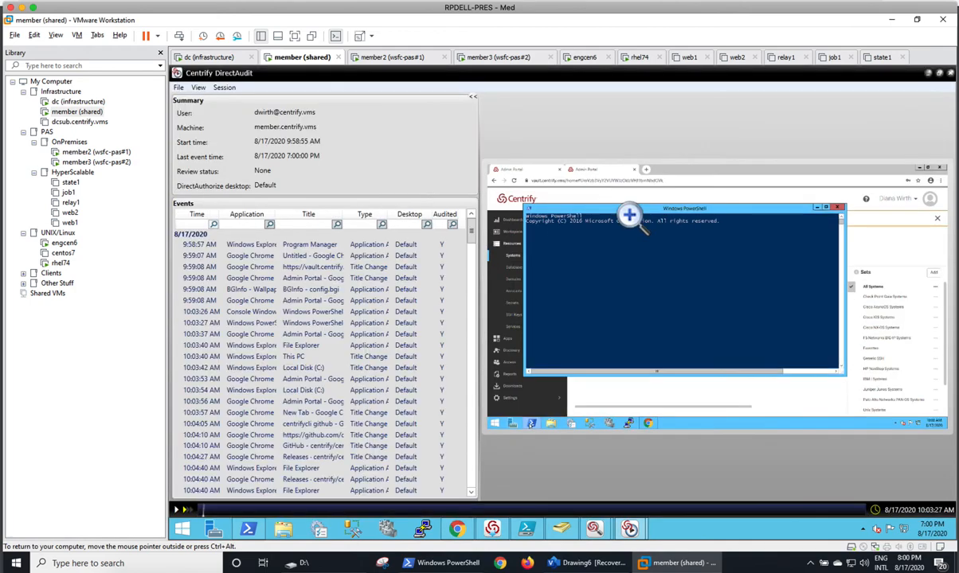
pyautogui.click(949, 73)
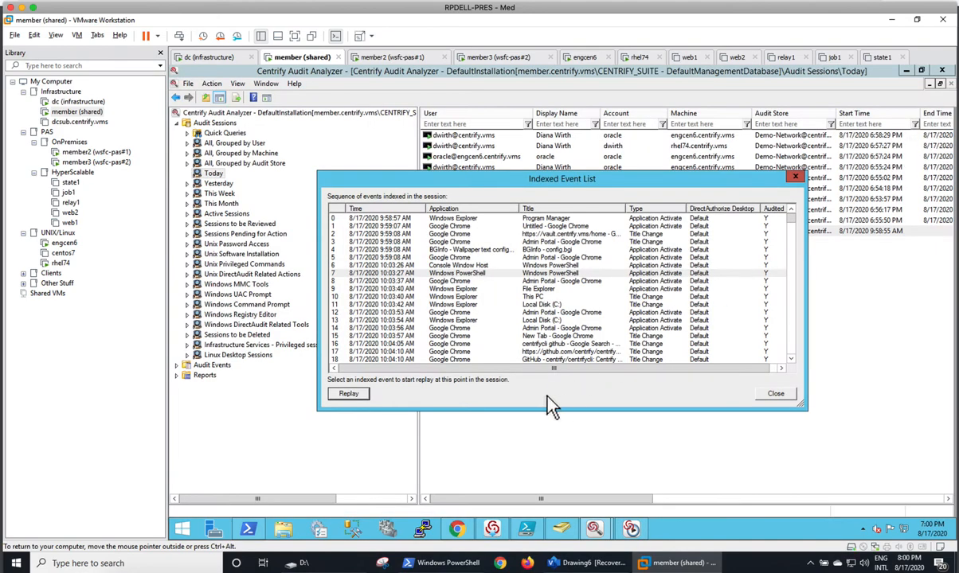
pyautogui.click(776, 394)
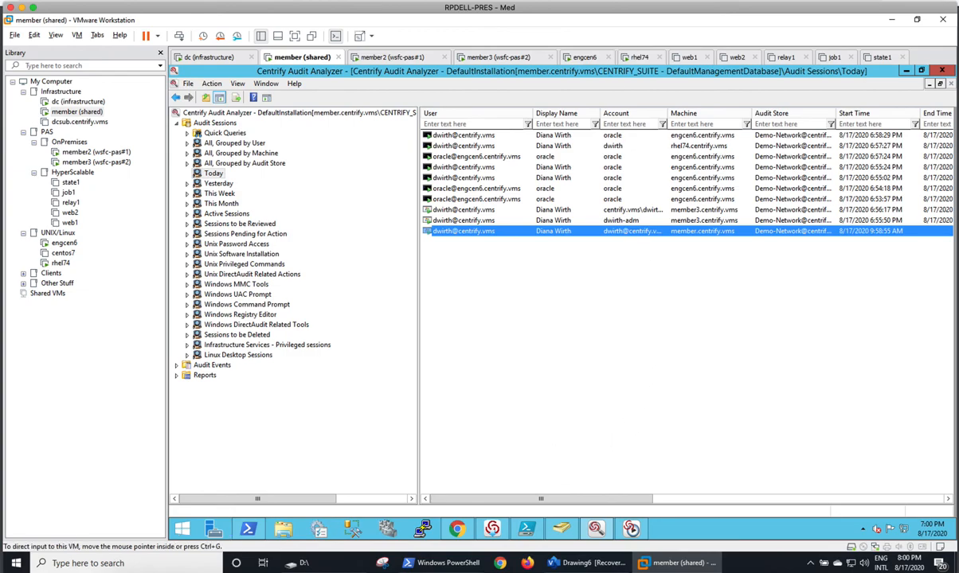
# Show the 'Checking and Validating' checklist PDF and scroll down through it
pyautogui.click(499, 564)
pyautogui.scroll(-1, 512, 442)
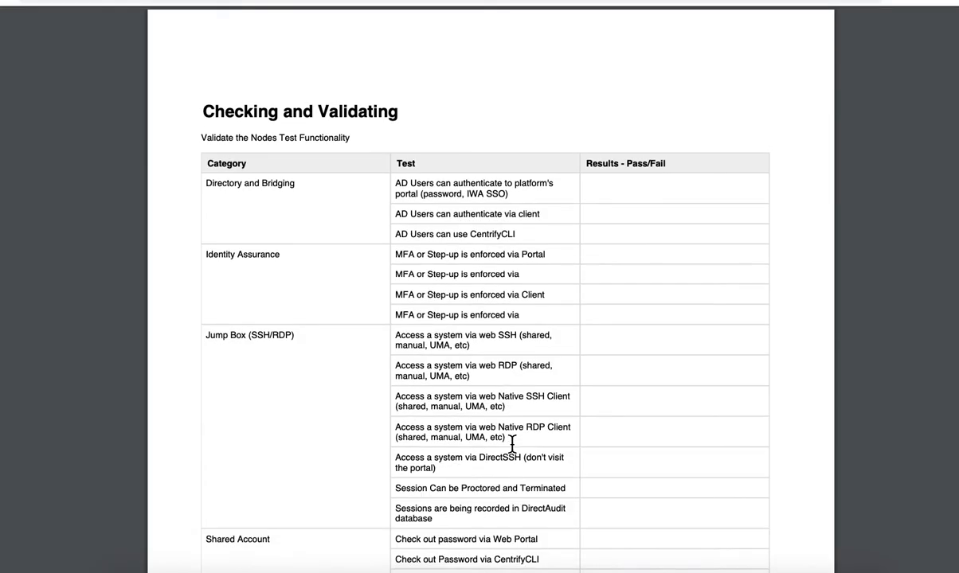
pyautogui.scroll(-2, 512, 445)
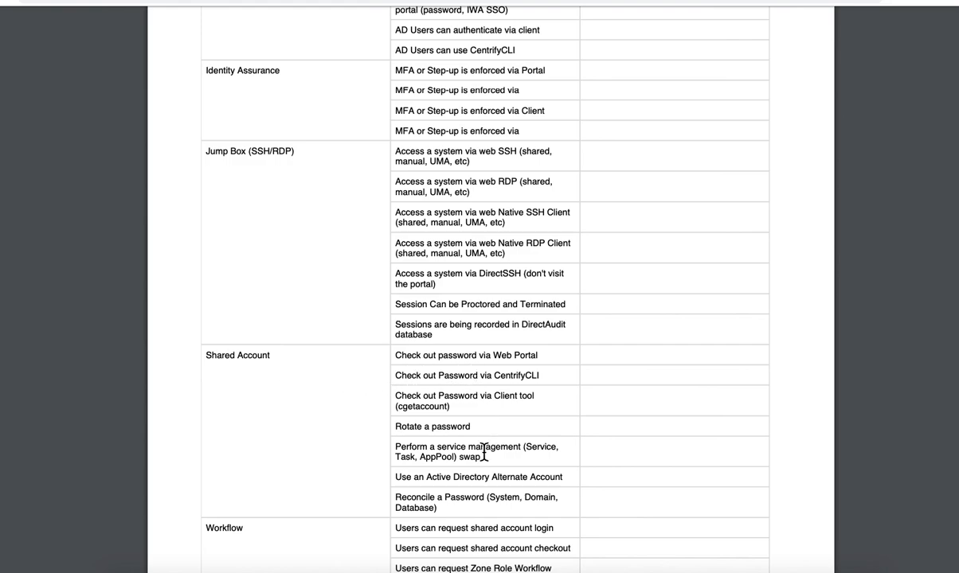